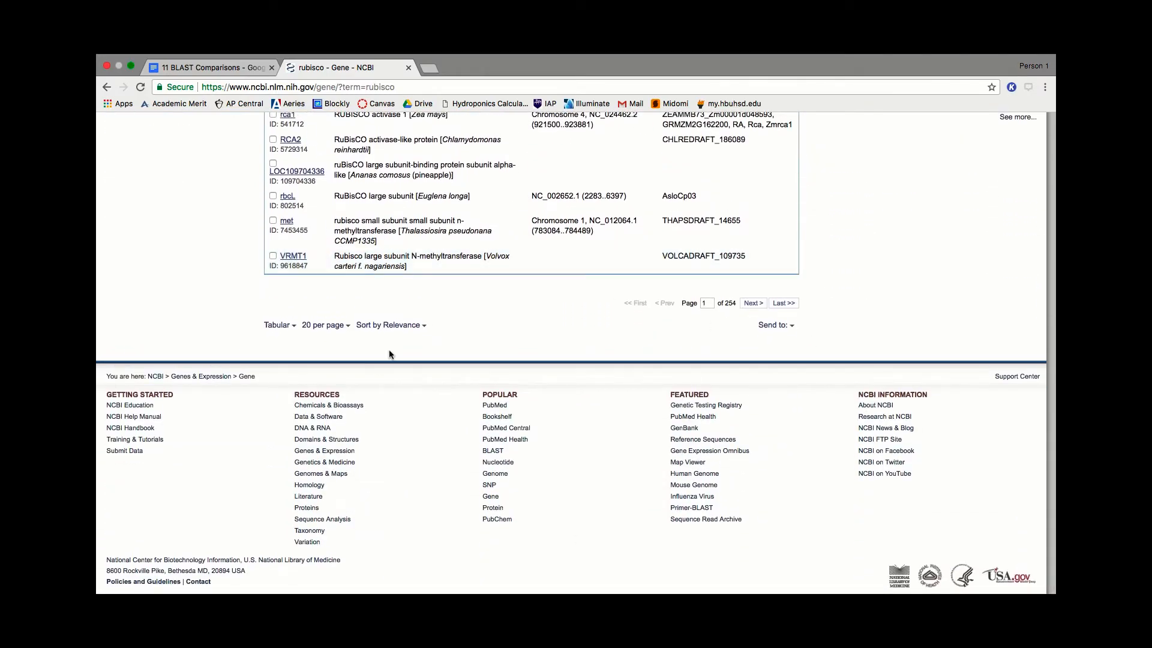
- Open the cucumber RBCS gene from the rubisco results, then its mRNA record XM_004135046.2 under NCBI Reference Sequences
scroll(386, 352, up, 15)
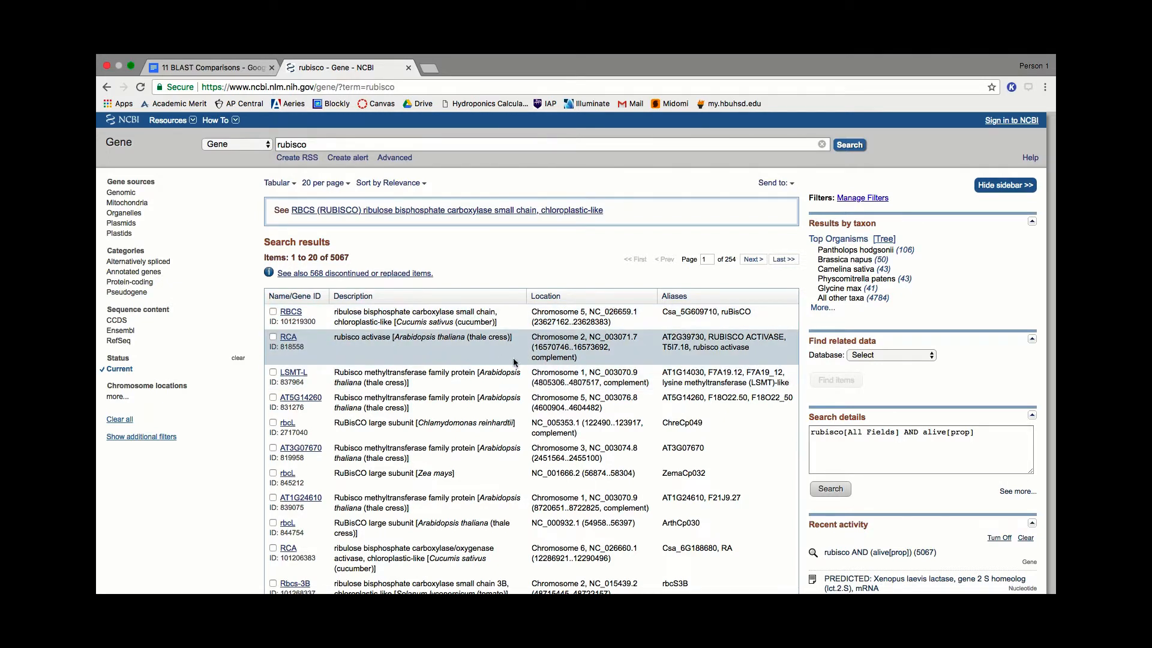
scroll(534, 367, down, 1)
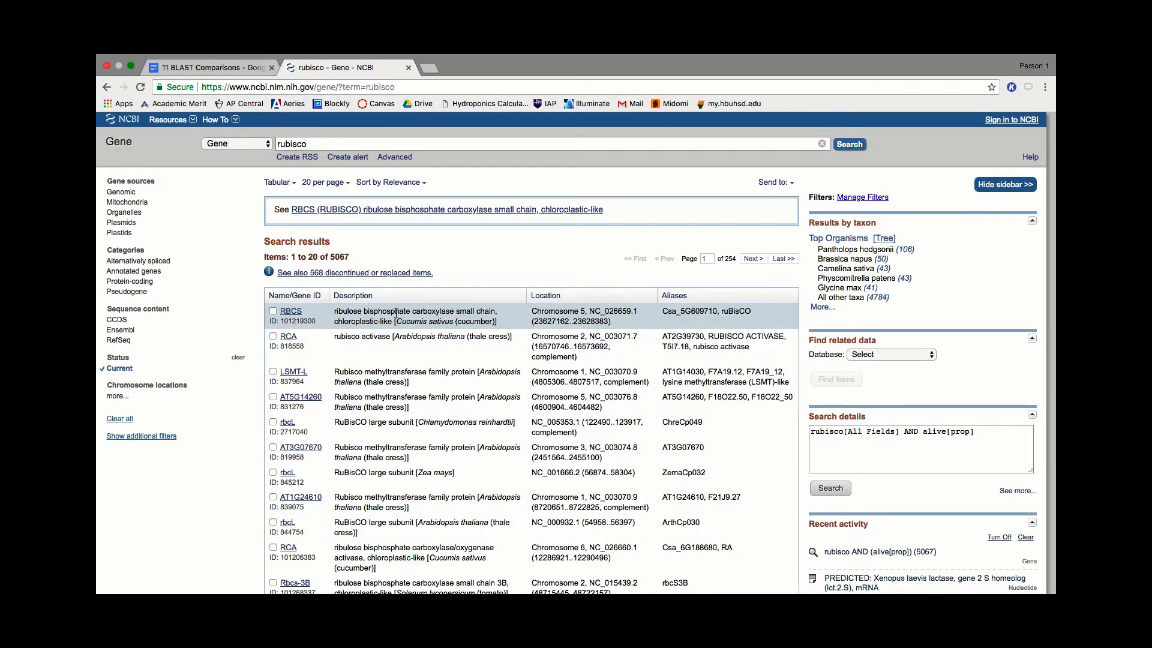
scroll(431, 323, down, 1)
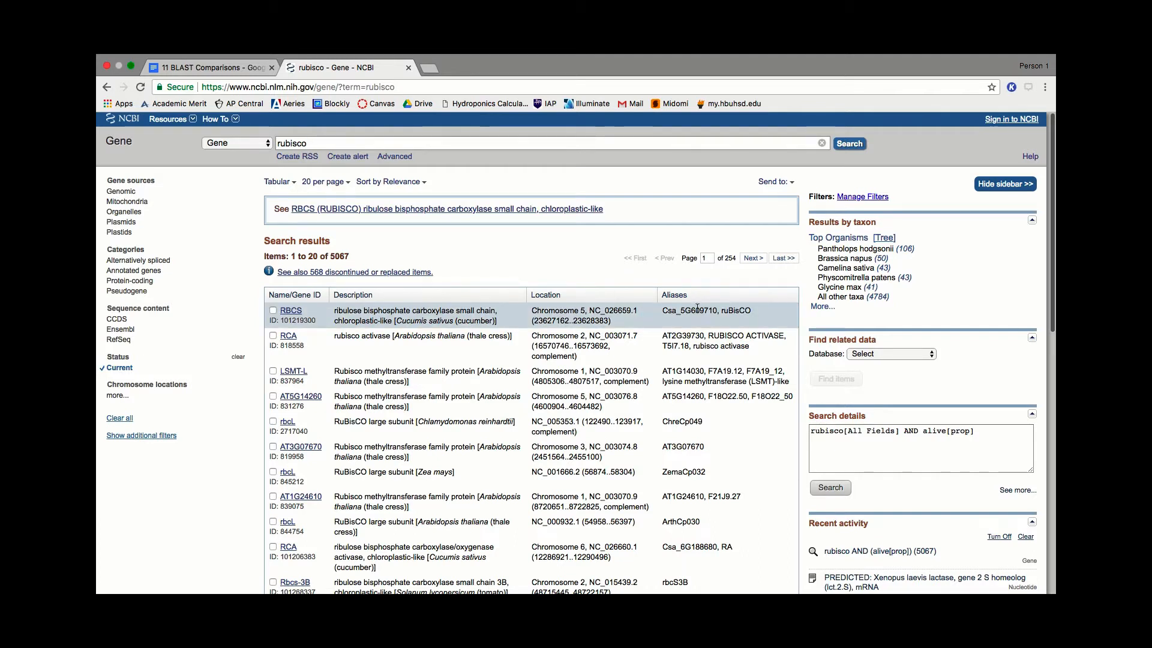
click(292, 312)
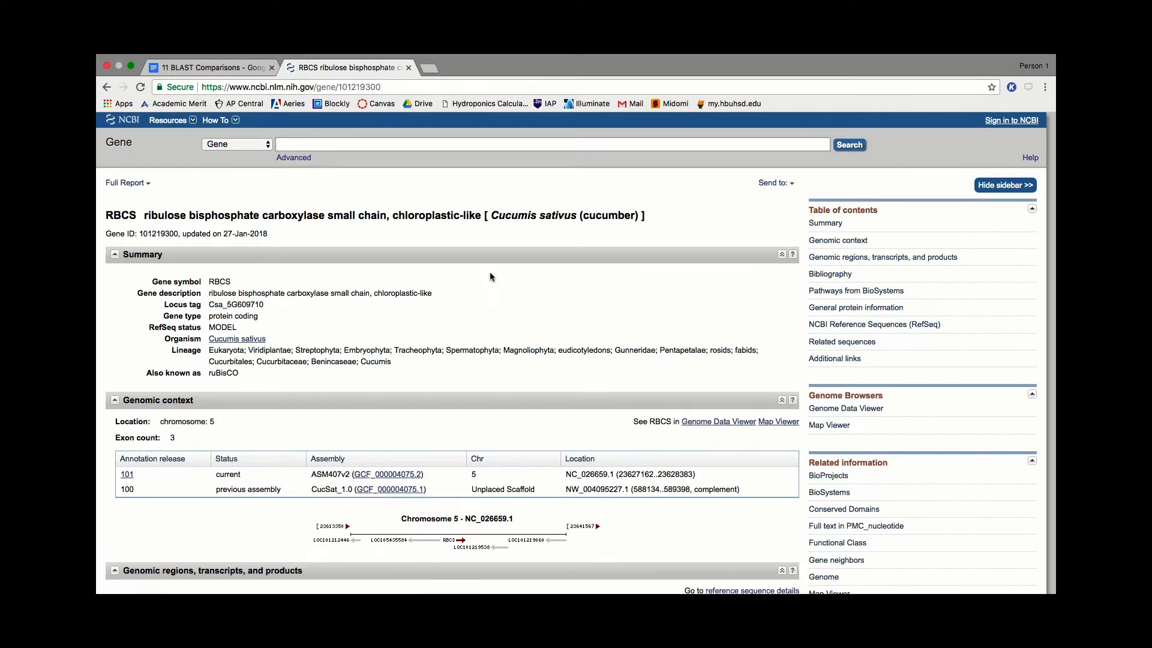
click(865, 326)
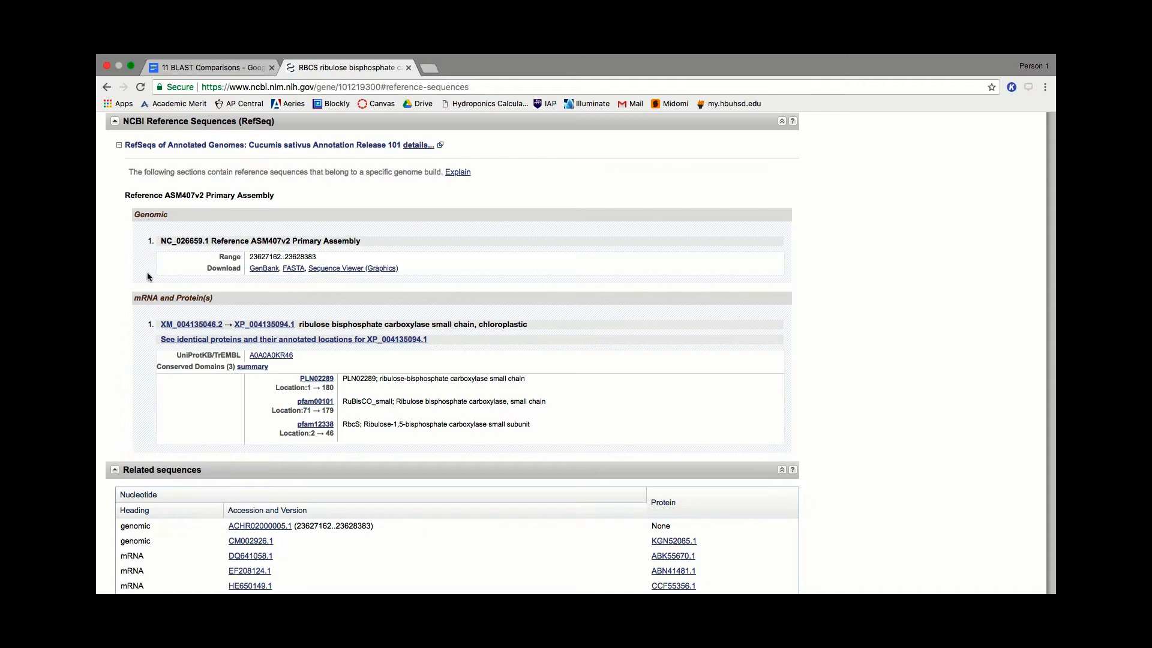
click(200, 326)
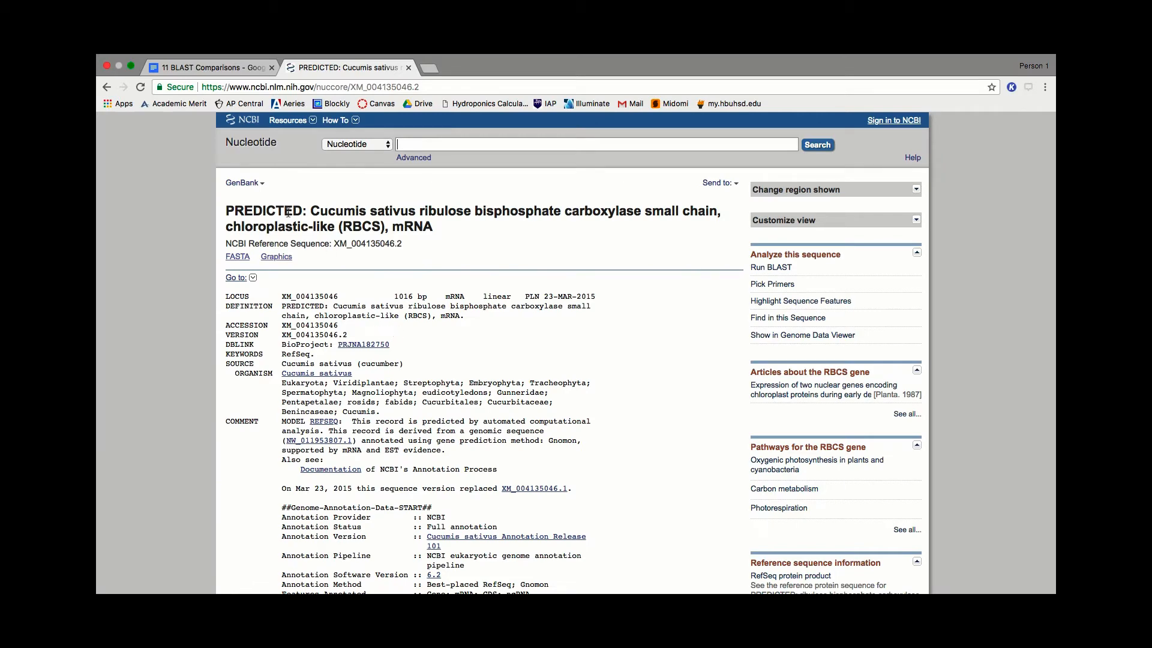
- Examine the RBCS nucleotide record down to its amino acid translation and the nucleotide sequence under ORIGIN
scroll(479, 292, down, 6)
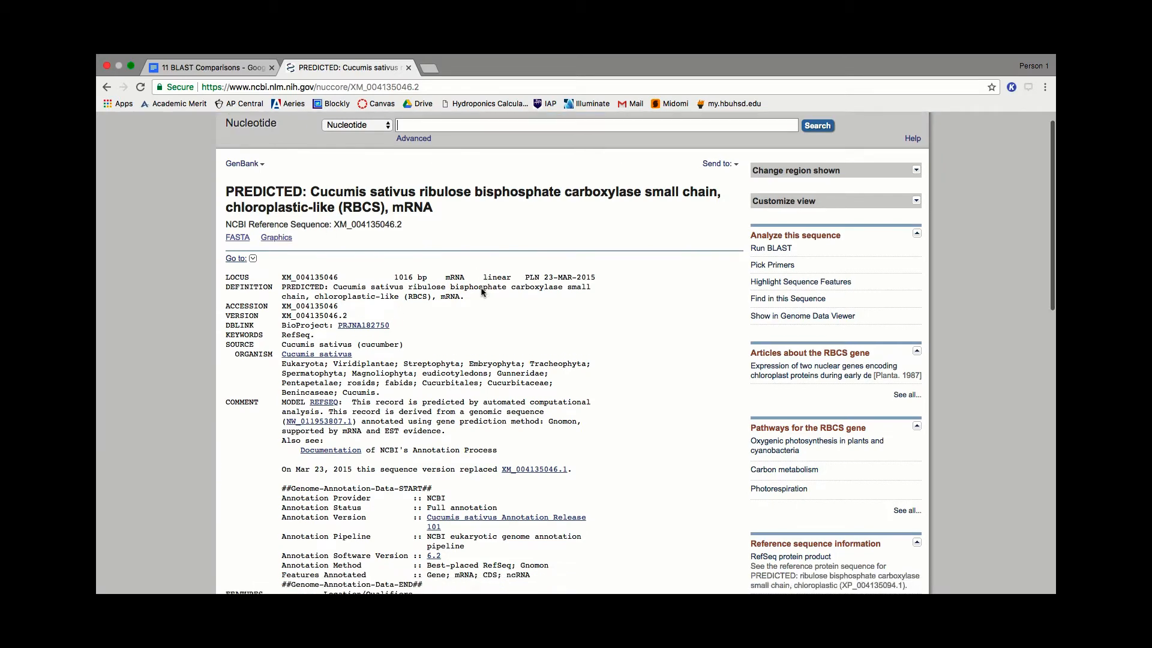
scroll(482, 292, up, 4)
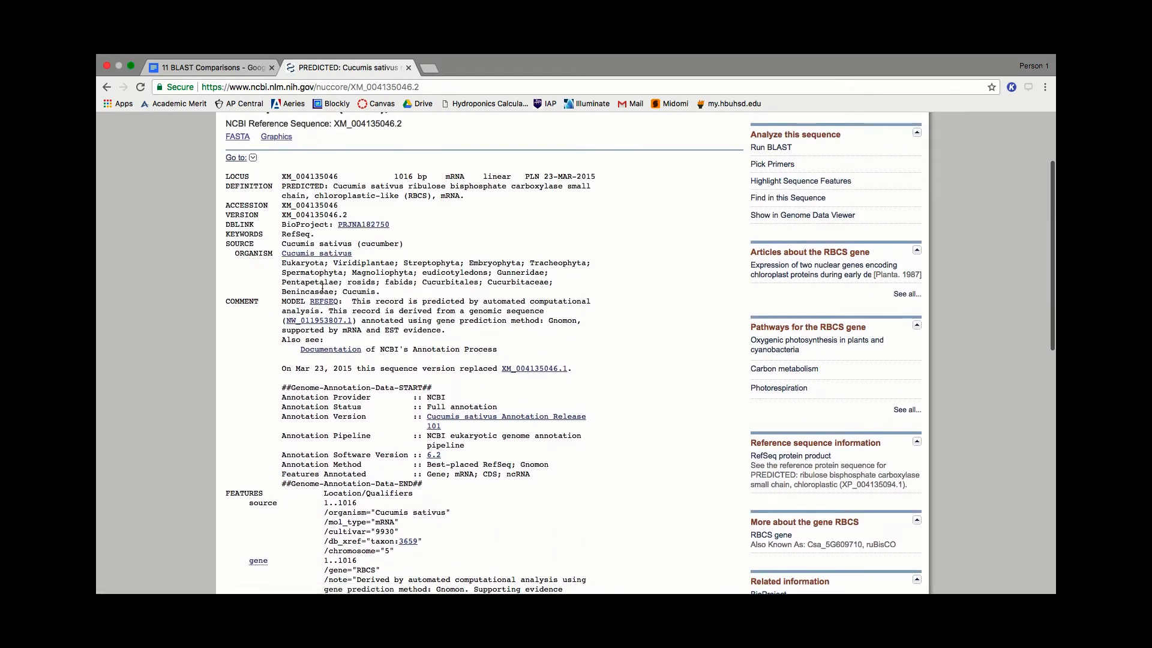
scroll(425, 297, down, 2)
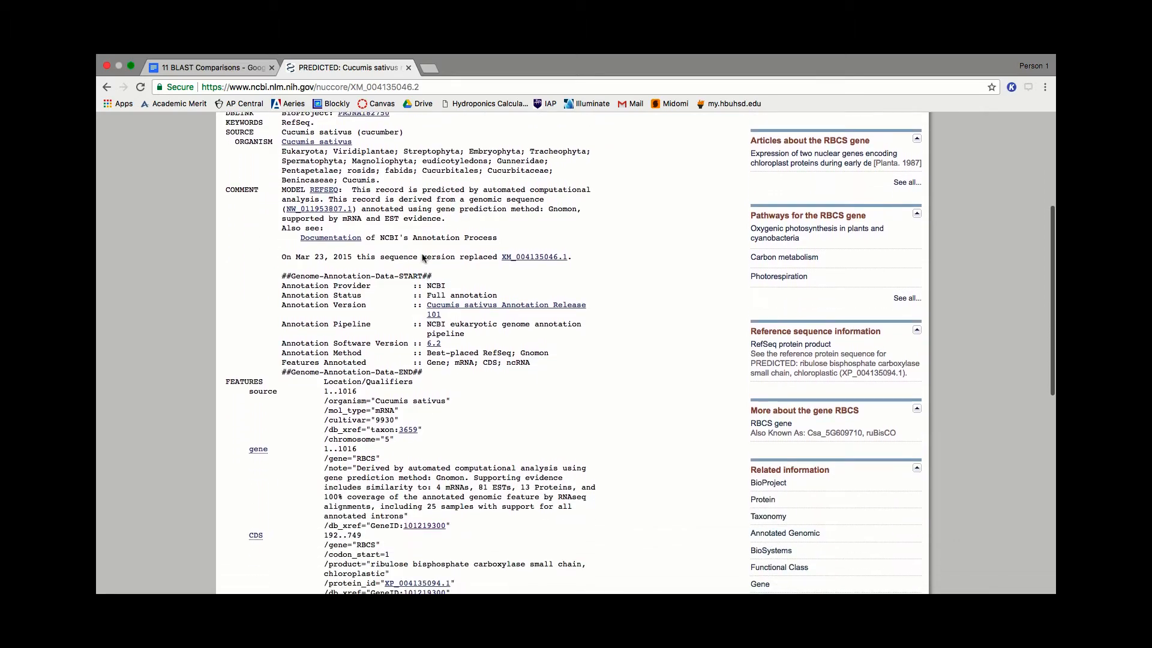
scroll(469, 263, down, 2)
scroll(471, 267, down, 4)
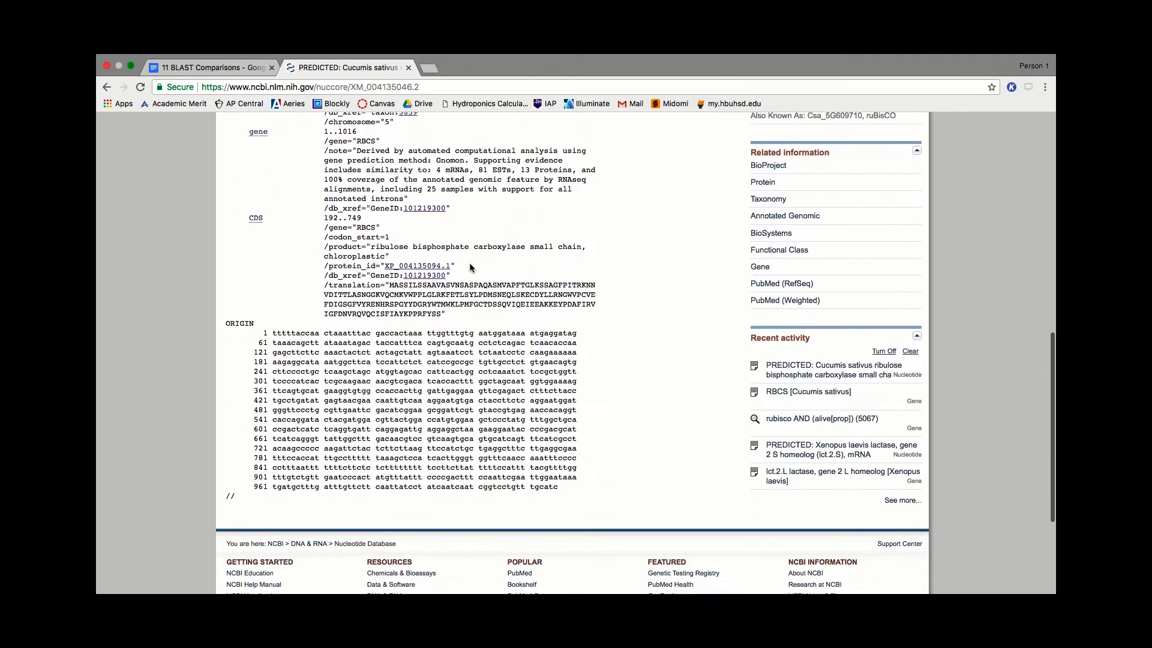
scroll(470, 266, up, 1)
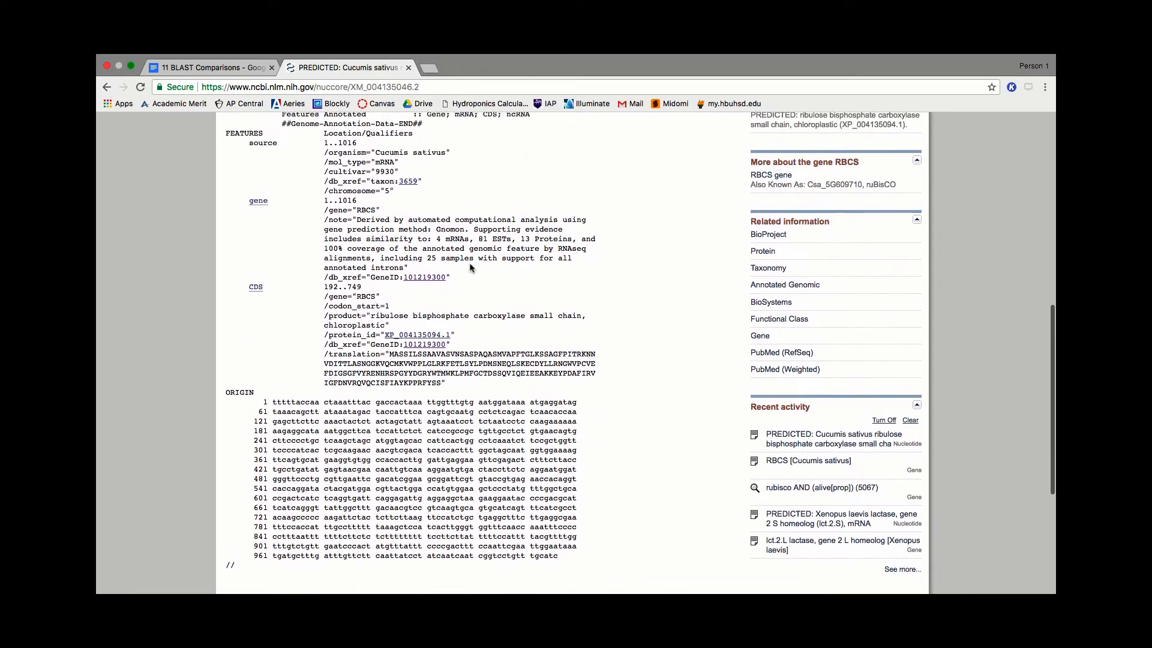
scroll(471, 267, down, 2)
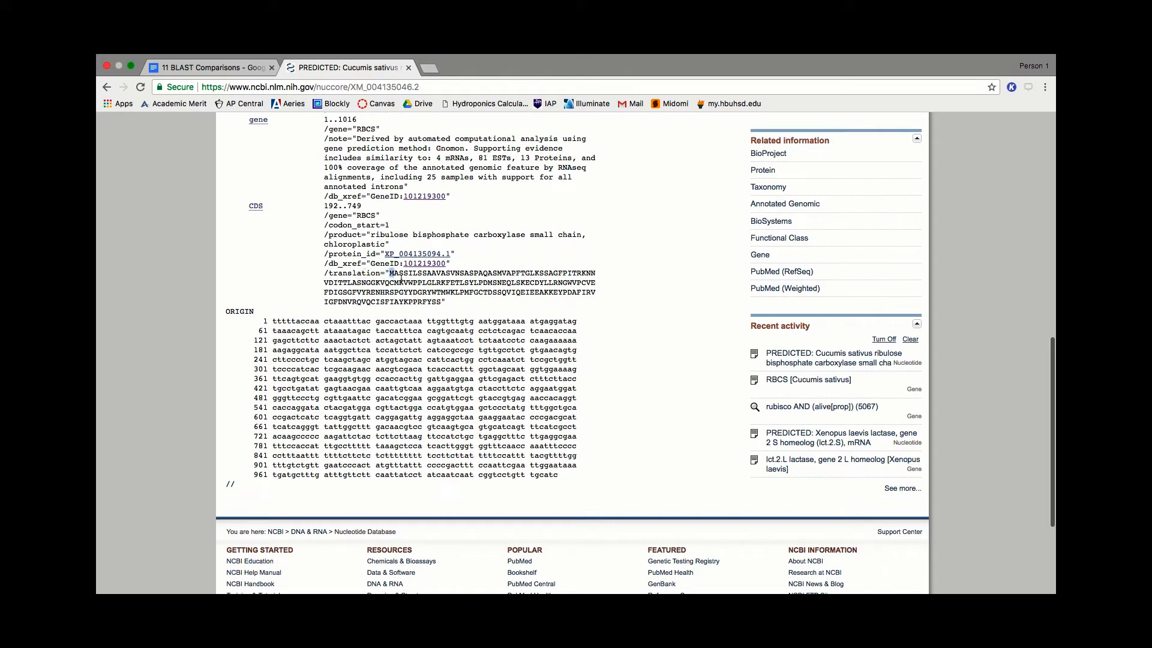
drag(390, 273, 441, 301)
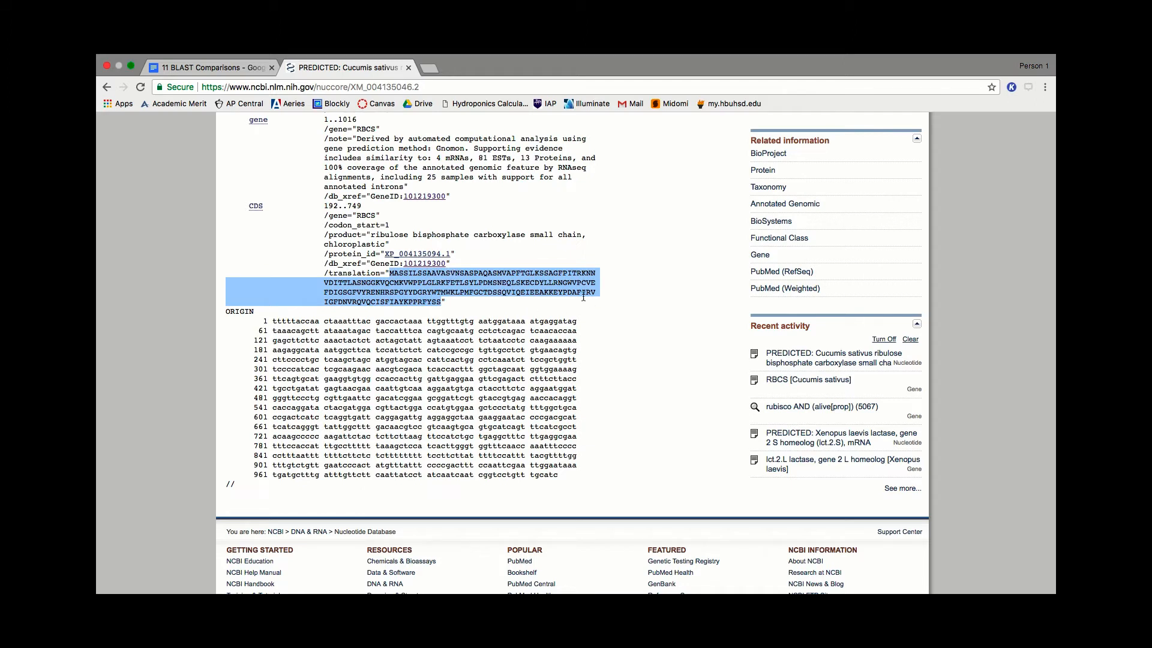
scroll(483, 270, up, 1)
click(530, 327)
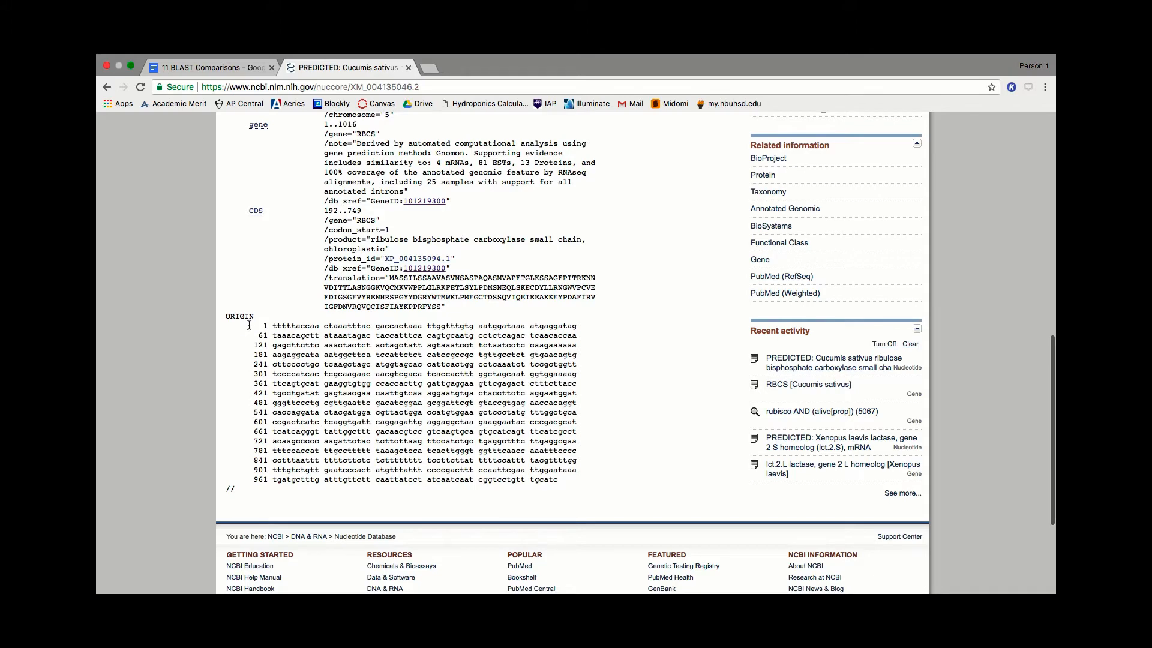
- Copy the entire nucleotide sequence under ORIGIN and open the BLAST website linked in procedure 2E of the 11 BLAST Comparisons document
drag(249, 322, 572, 486)
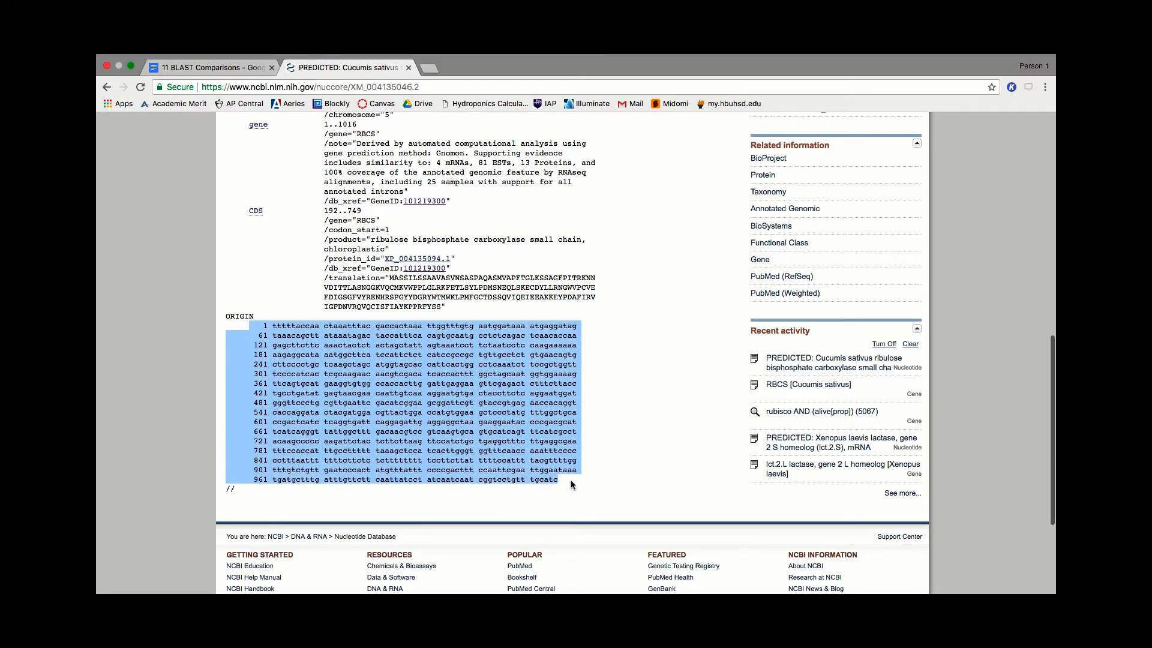
click(228, 67)
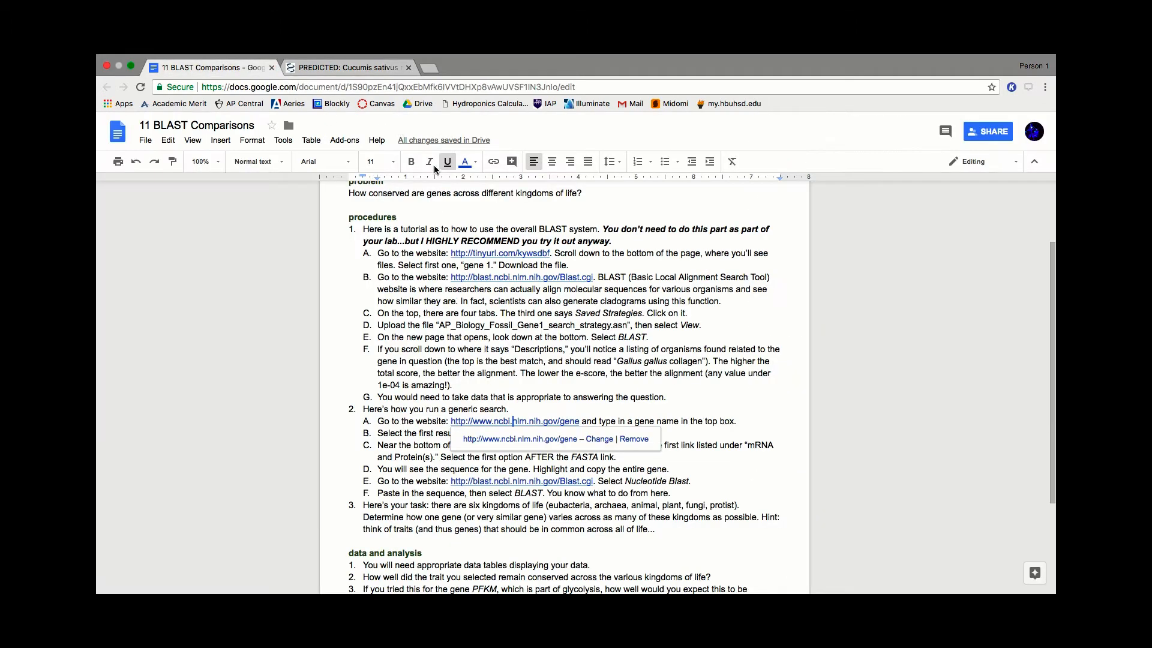
click(701, 447)
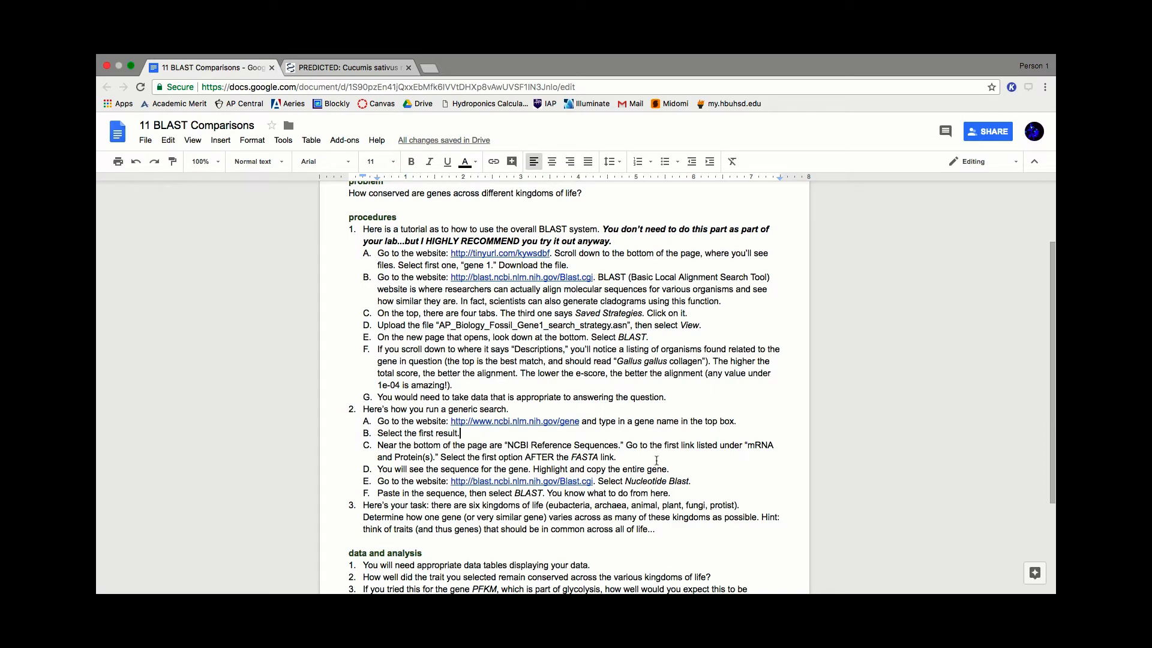
click(483, 480)
click(489, 501)
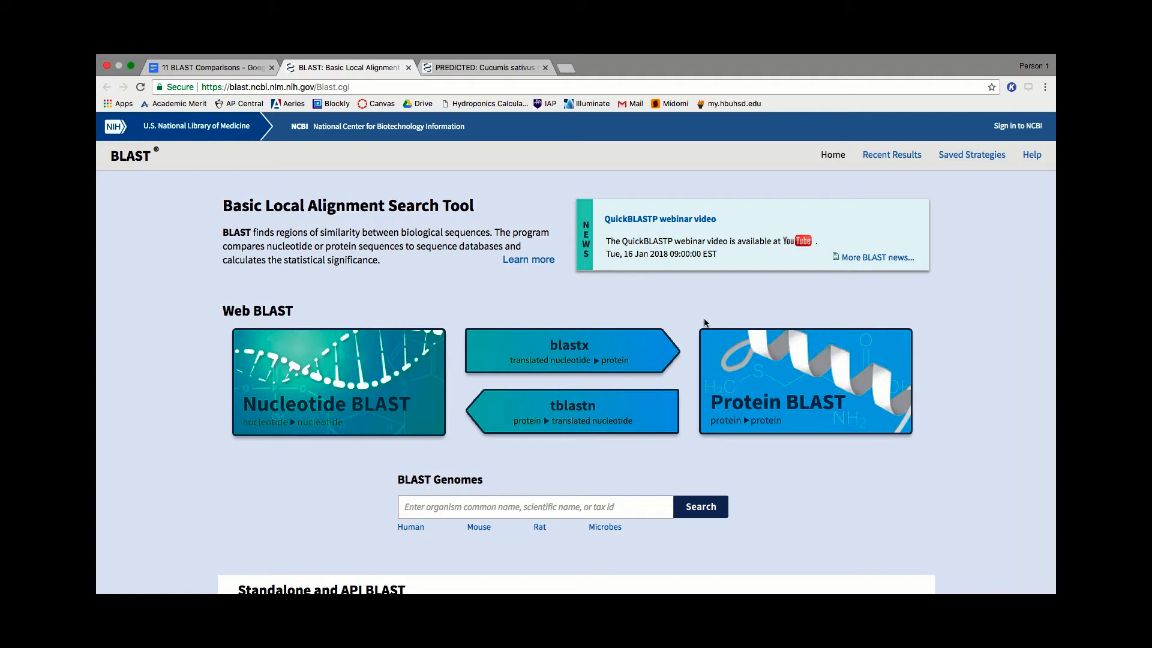
- Open Nucleotide BLAST and paste the copied RBCS sequence as the query sequence
click(320, 396)
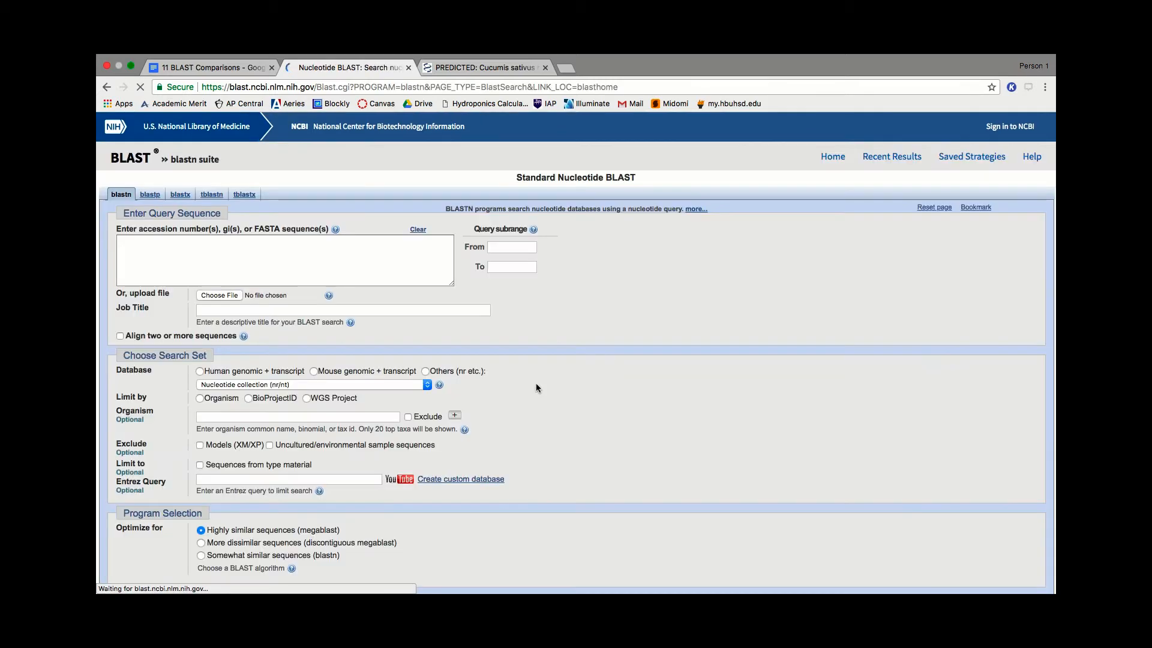
click(282, 252)
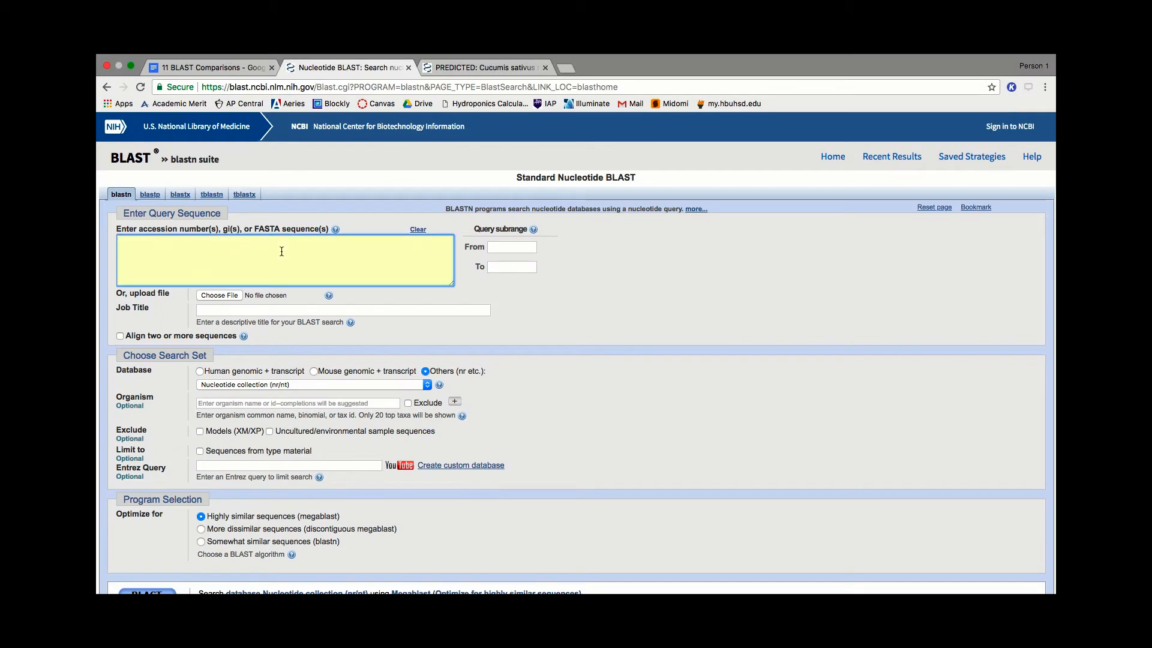
key(super+v)
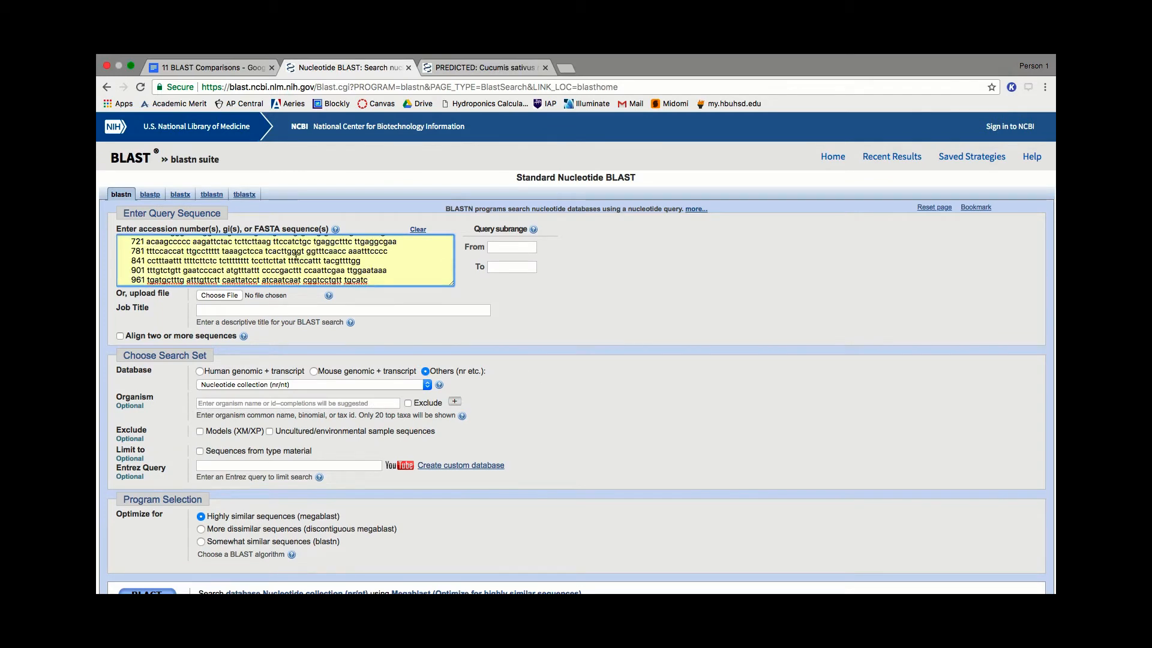
- Delete the line numbers 1 through 961 from the start of every line in the pasted query sequence
scroll(295, 257, up, 10)
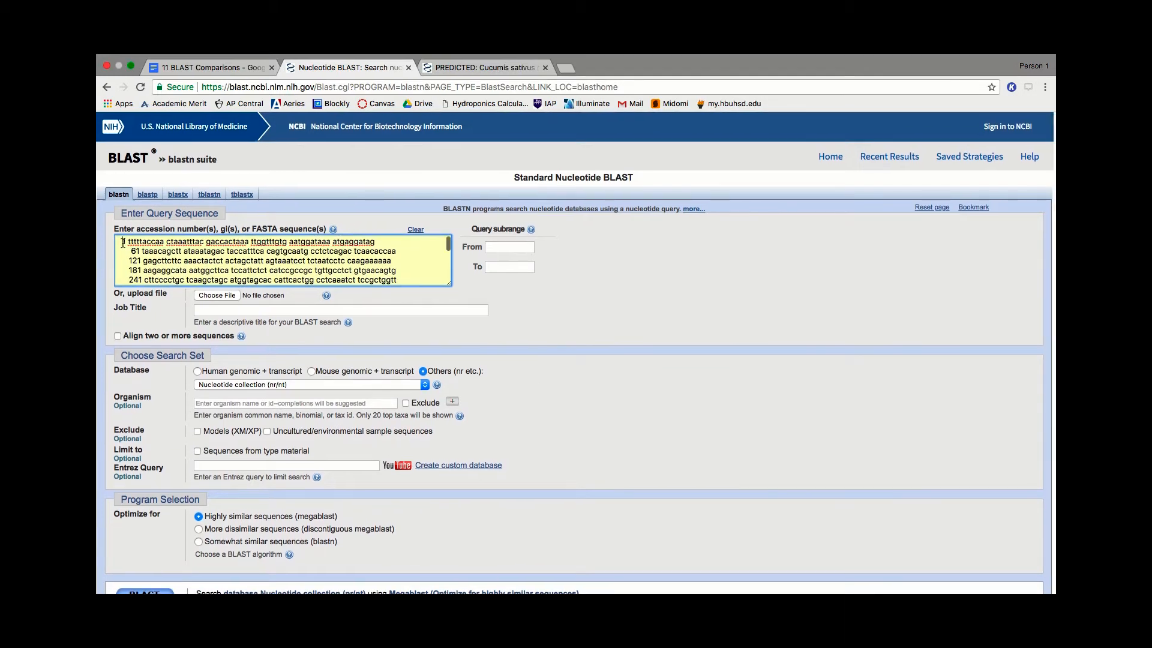
key(BackSpace)
key(BackSpace)
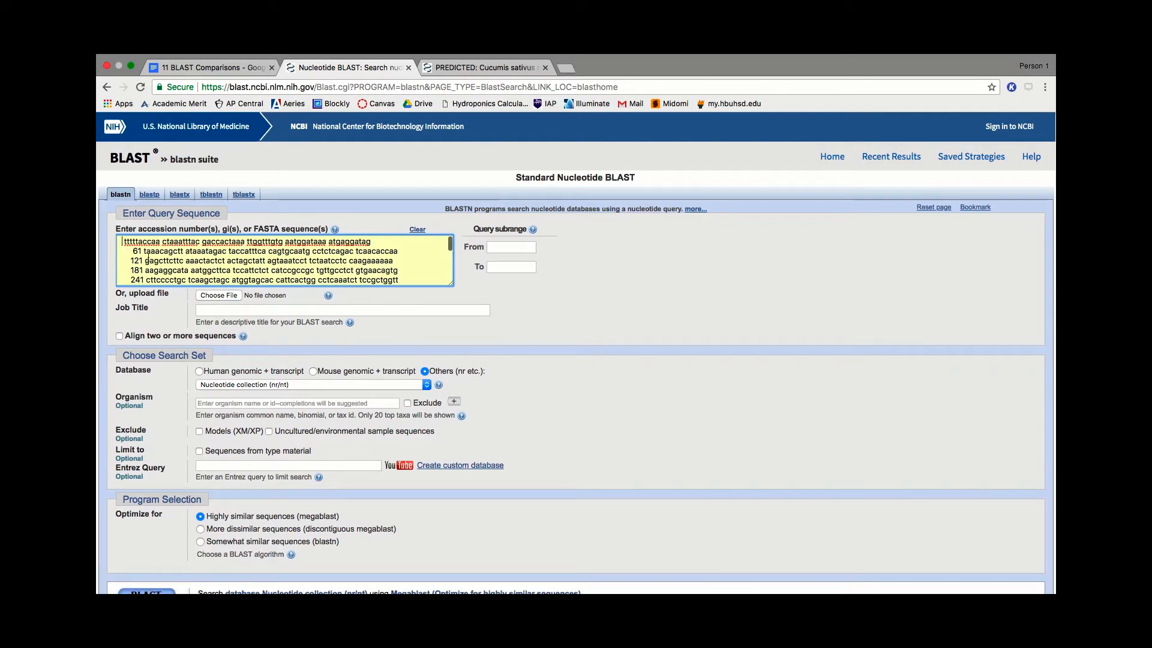
double_click(137, 251)
key(BackSpace)
double_click(137, 261)
key(BackSpace)
double_click(137, 271)
key(BackSpace)
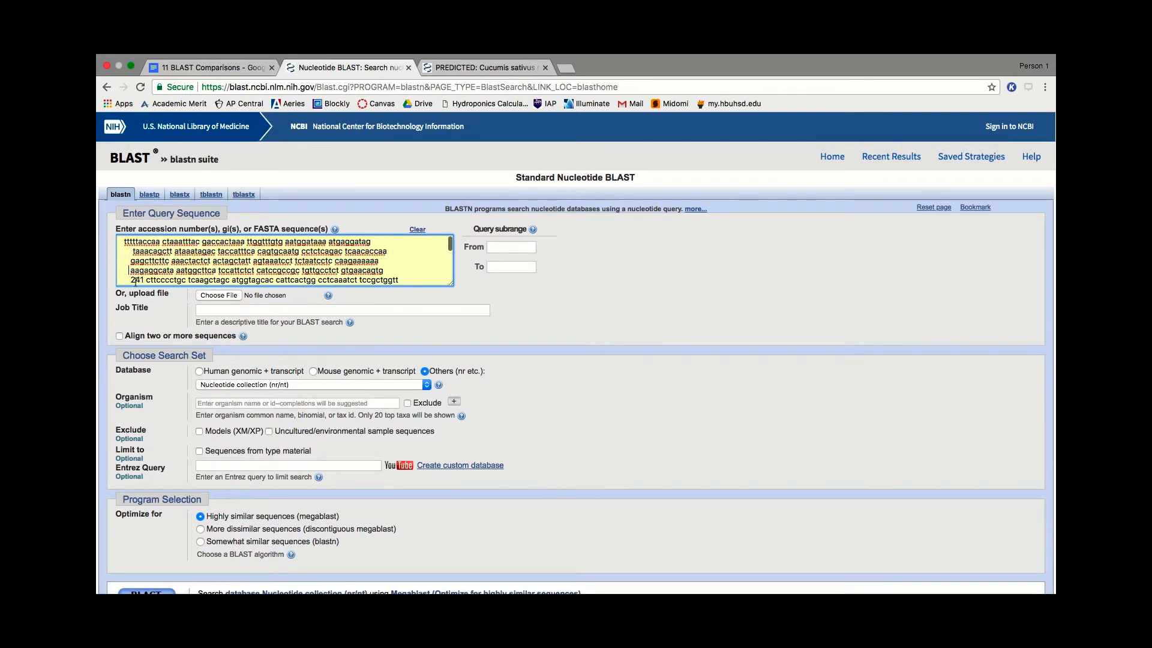
double_click(136, 280)
key(BackSpace)
scroll(156, 270, down, 3)
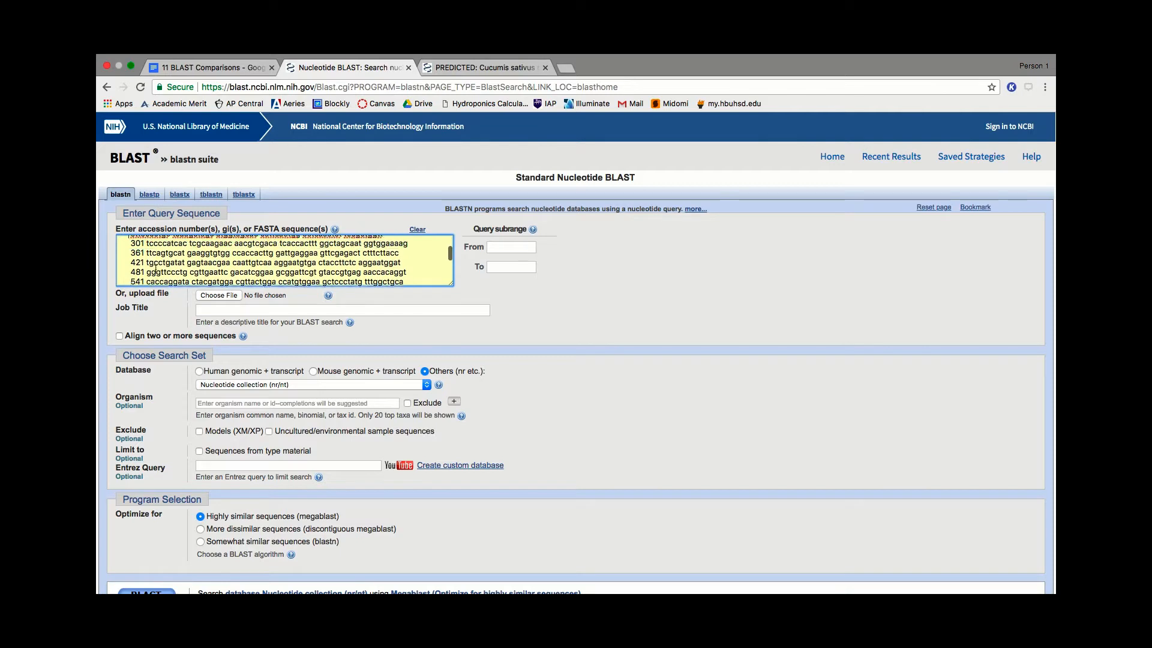
double_click(136, 245)
key(BackSpace)
double_click(137, 255)
key(BackSpace)
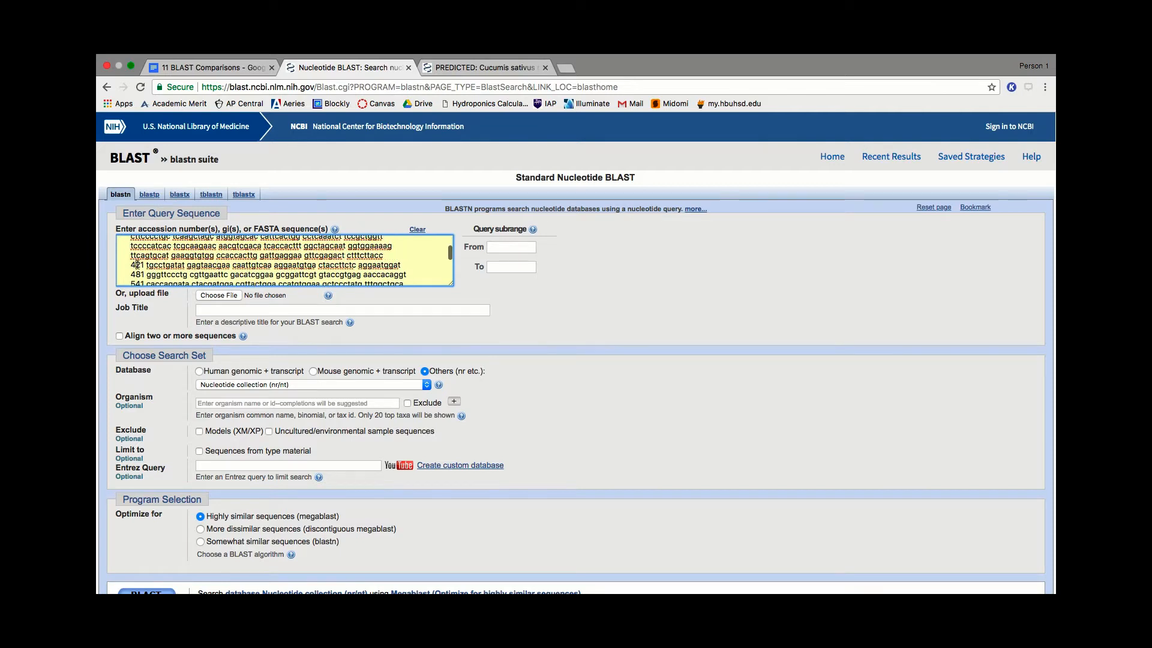
double_click(137, 264)
key(BackSpace)
double_click(137, 274)
key(BackSpace)
scroll(138, 267, down, 3)
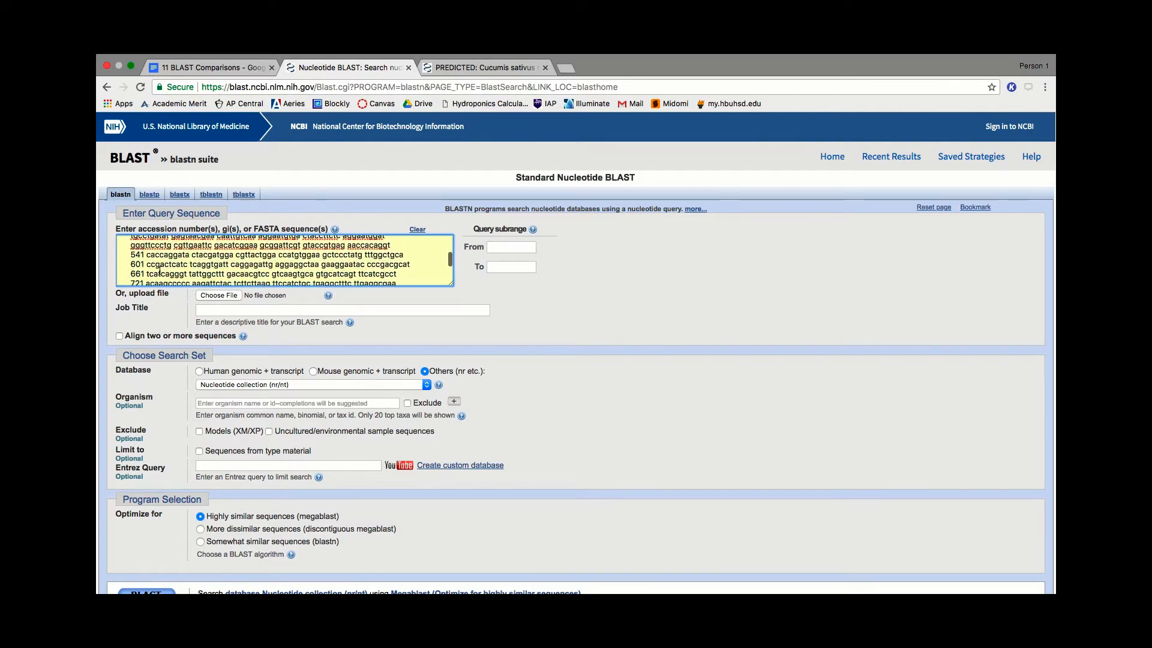
double_click(137, 255)
key(BackSpace)
double_click(137, 264)
key(BackSpace)
double_click(137, 274)
key(BackSpace)
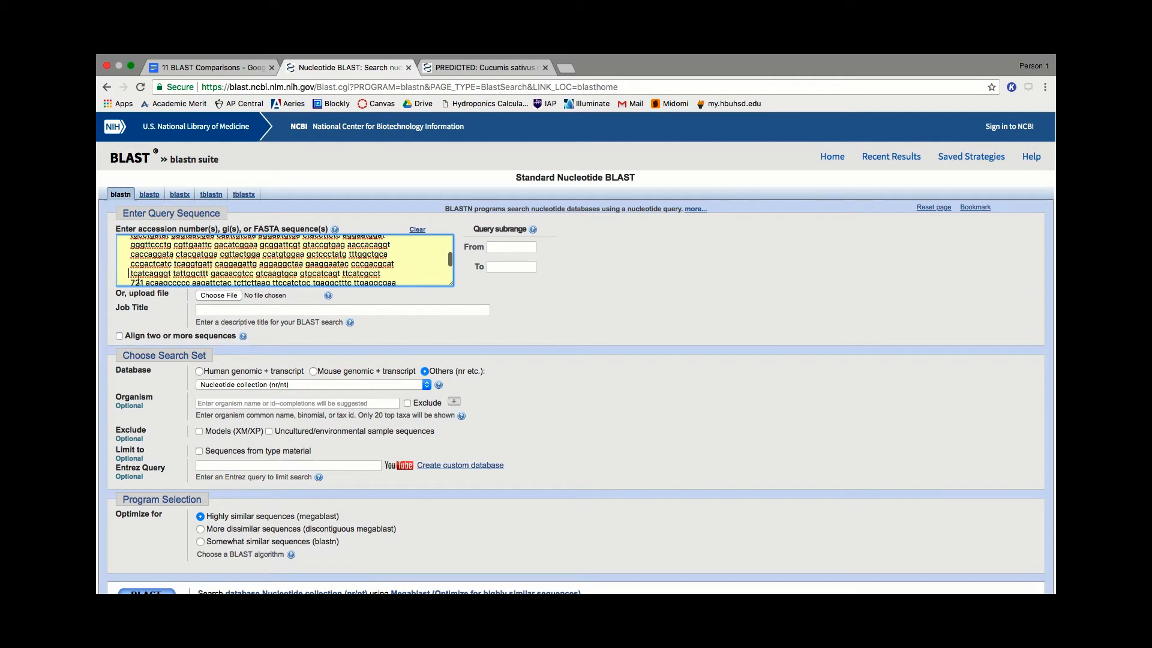
double_click(138, 281)
key(BackSpace)
scroll(171, 267, down, 3)
double_click(137, 251)
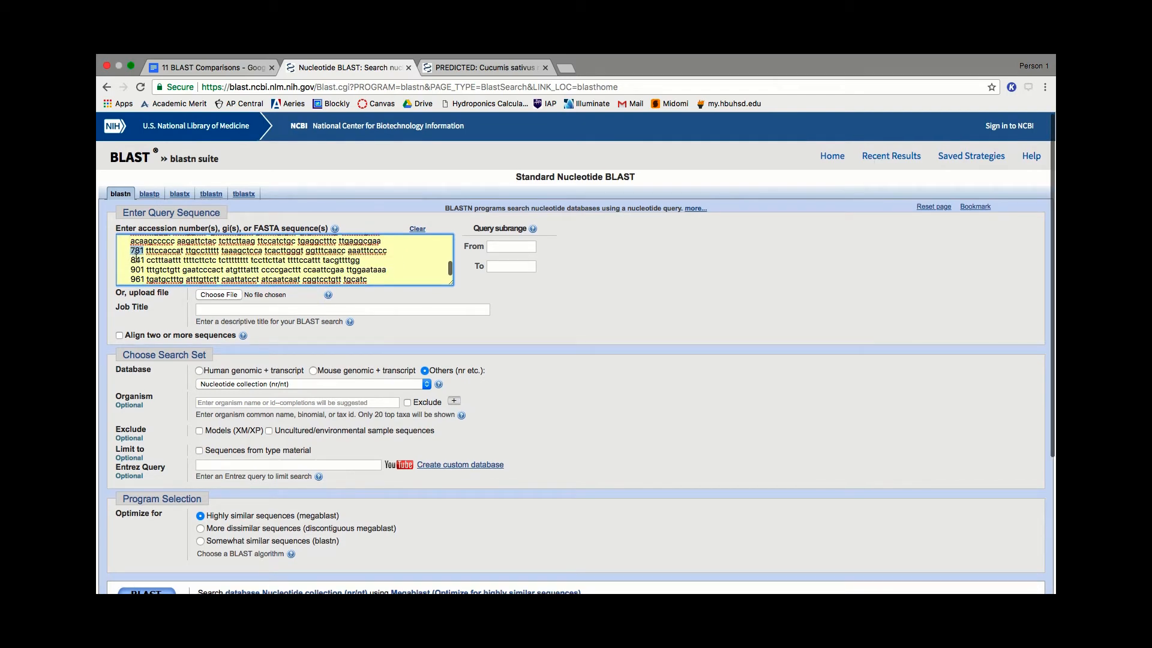
key(BackSpace)
double_click(137, 261)
key(BackSpace)
double_click(137, 270)
key(BackSpace)
double_click(137, 279)
key(BackSpace)
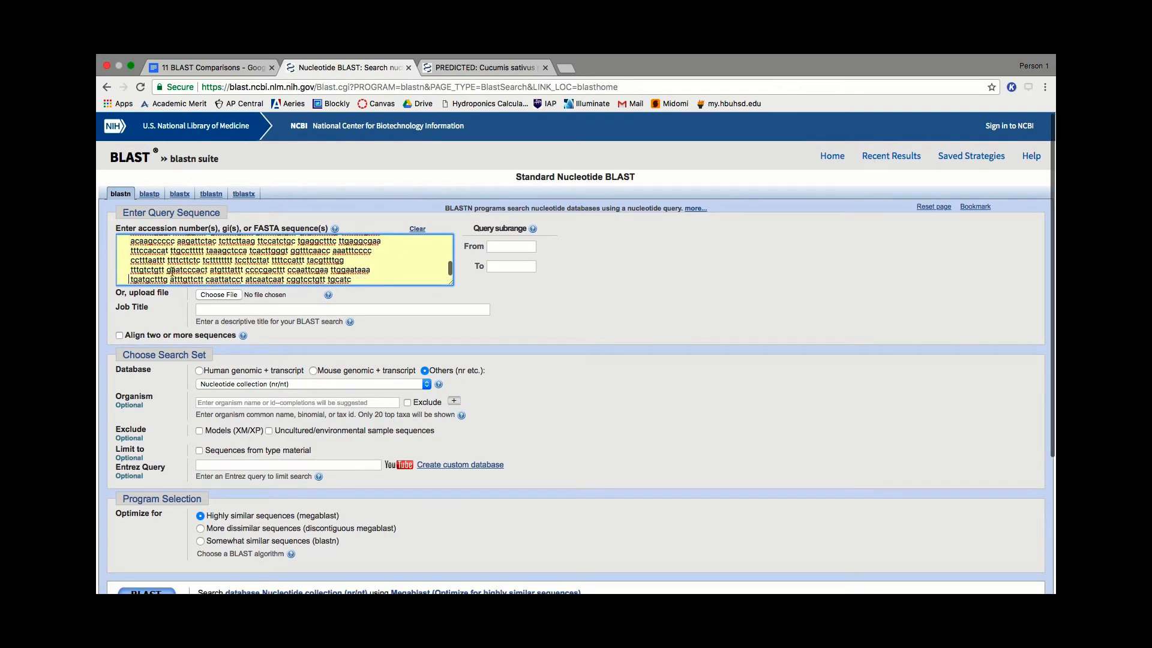
- Run BLAST on the query against Nucleotide collection (nr/nt), optimized for highly similar sequences (megablast)
scroll(171, 272, down, 3)
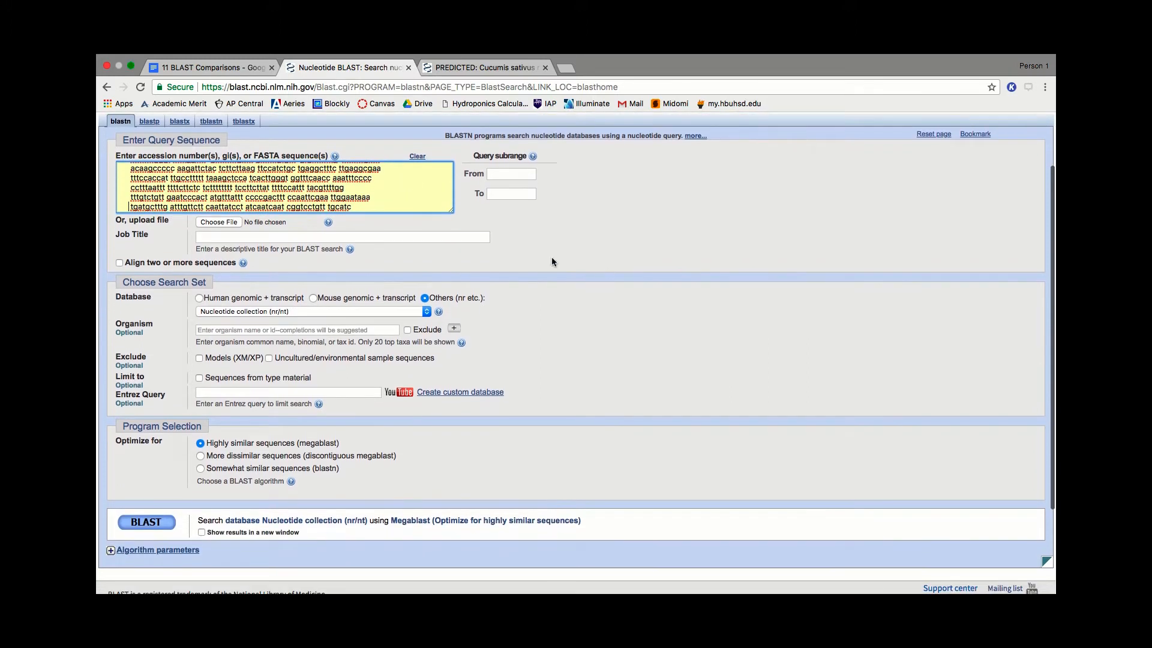
scroll(628, 273, up, 2)
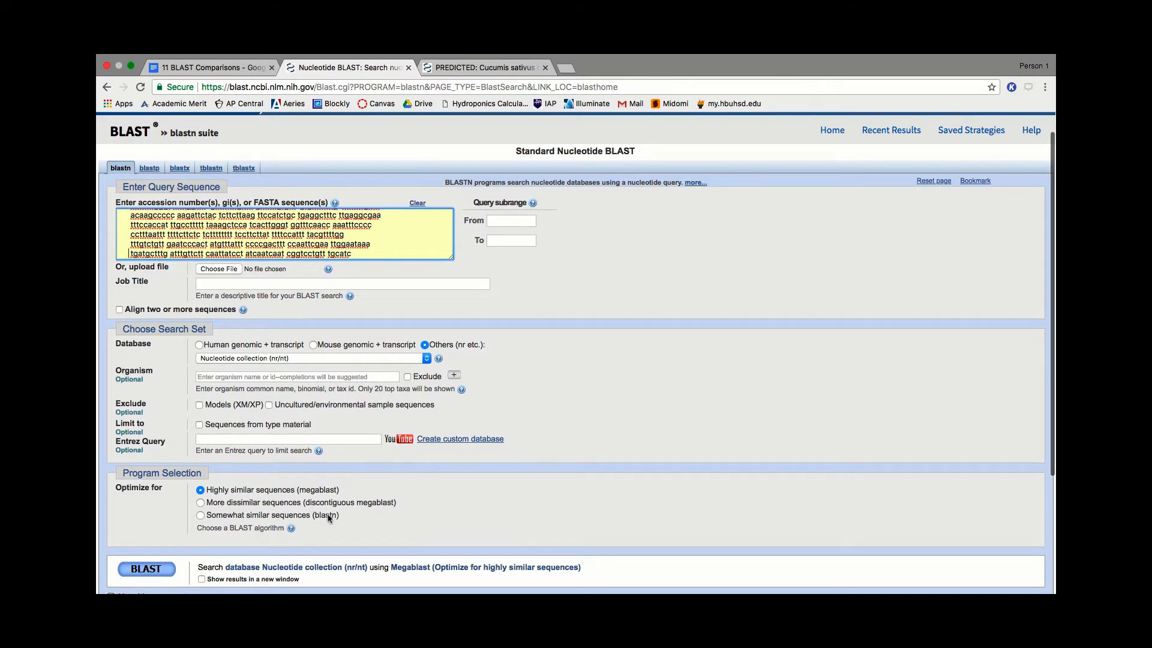
scroll(270, 498, down, 4)
click(142, 465)
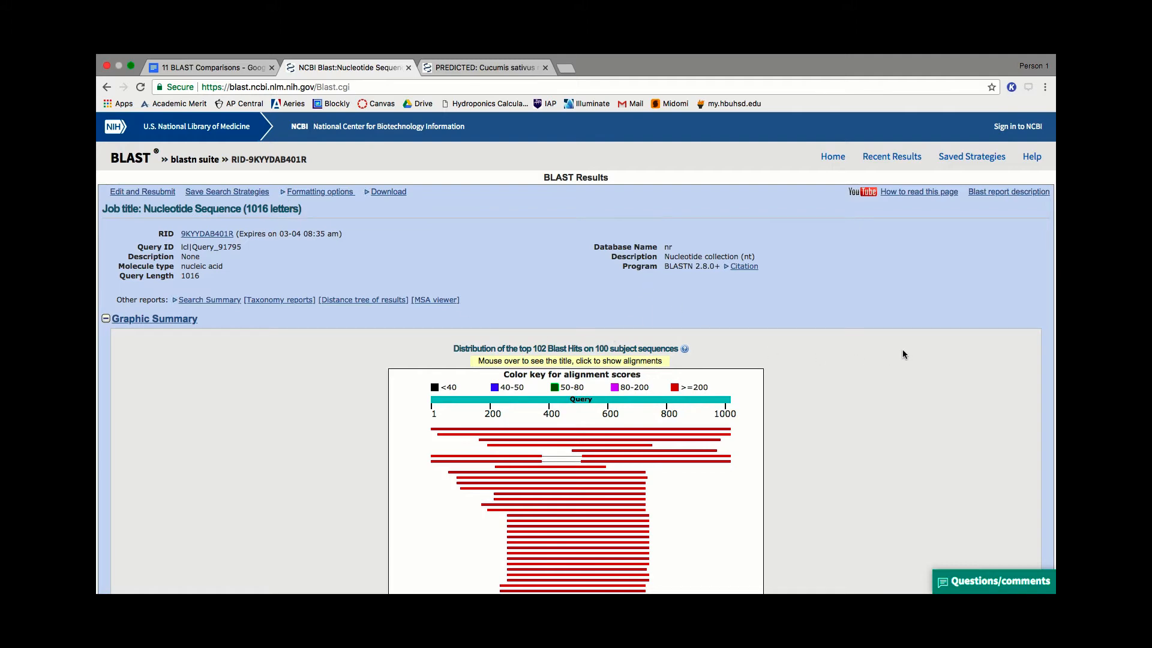
- Examine the BLAST results, including the graphic summary, the scores and E values of significant alignments, and the pairwise alignments
scroll(903, 351, down, 10)
scroll(903, 354, down, 3)
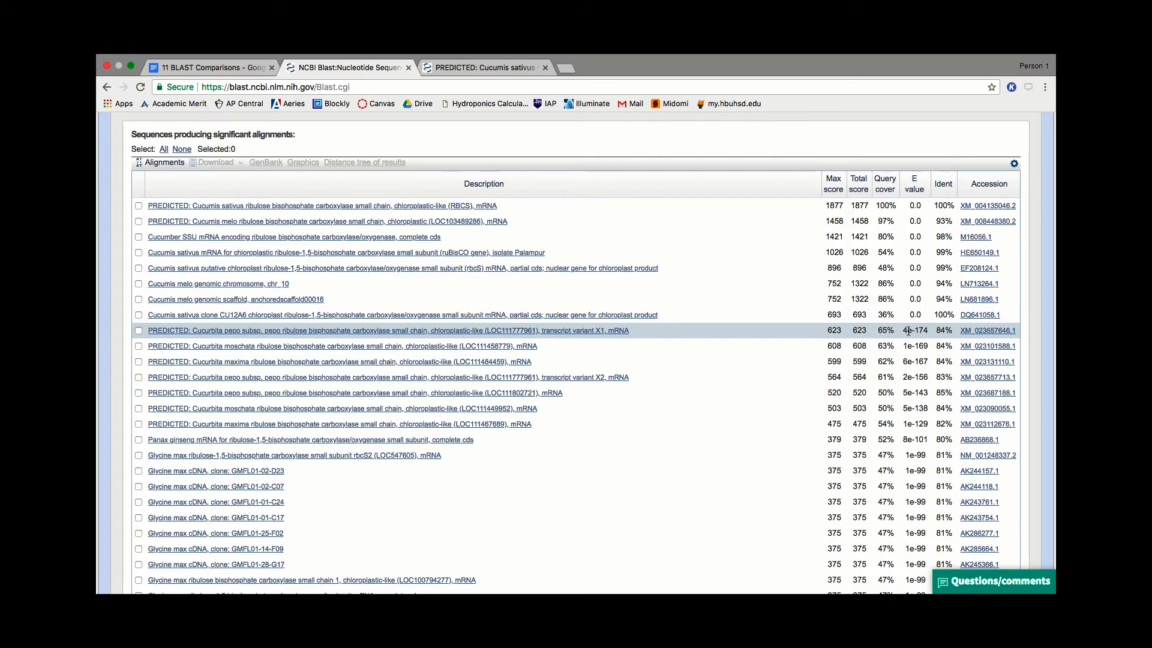
scroll(908, 330, down, 20)
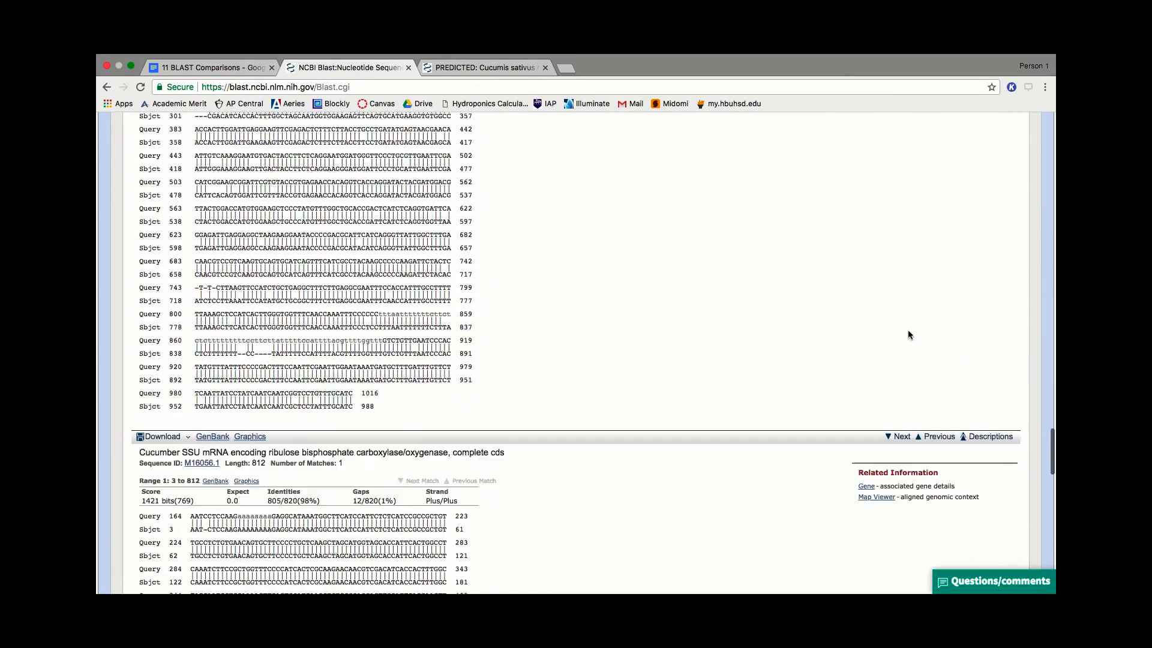
- Examine the full list of significant alignments, comparing organisms by score, query cover, E value and percent identity
scroll(909, 335, up, 20)
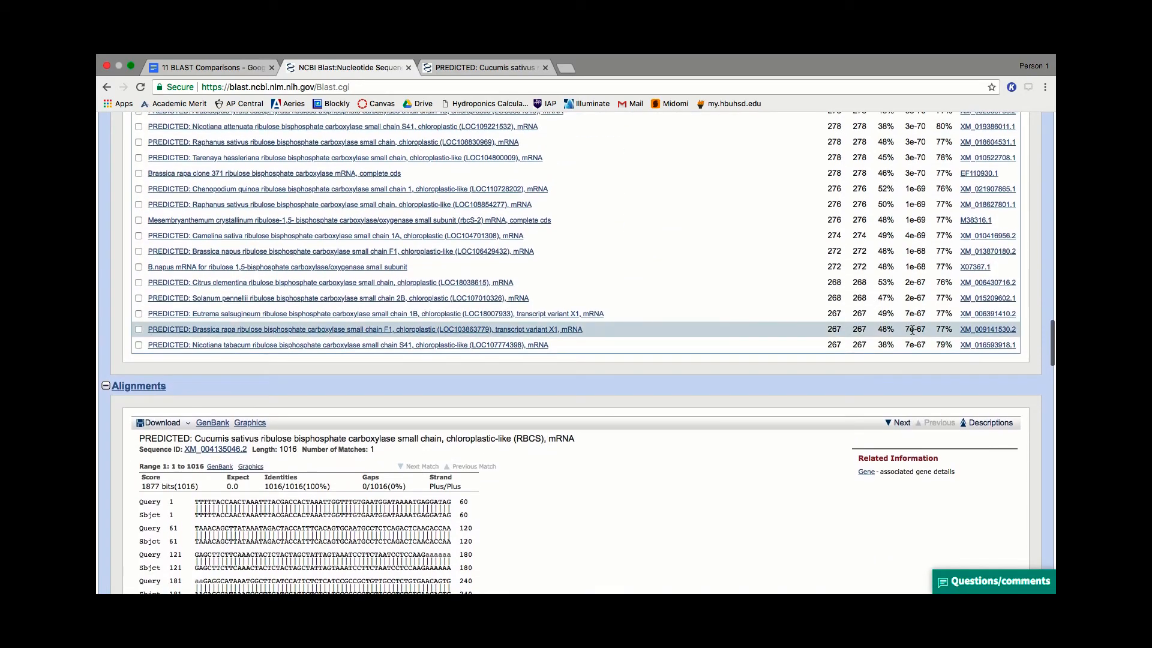
scroll(892, 337, up, 15)
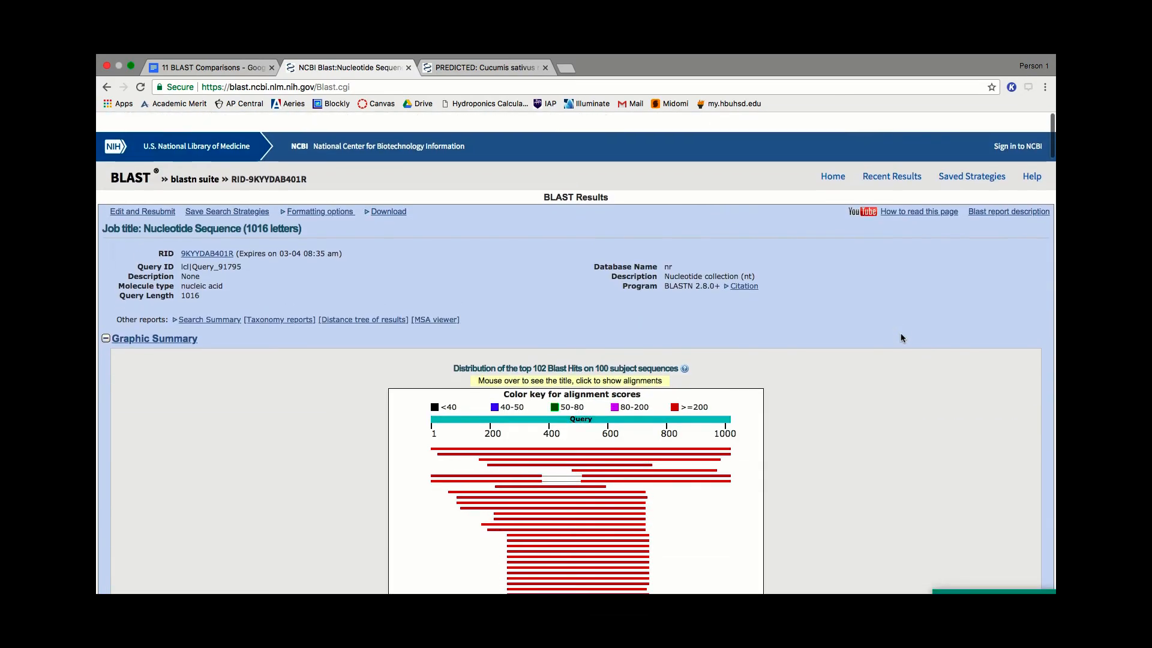
scroll(900, 338, down, 5)
scroll(900, 338, down, 5)
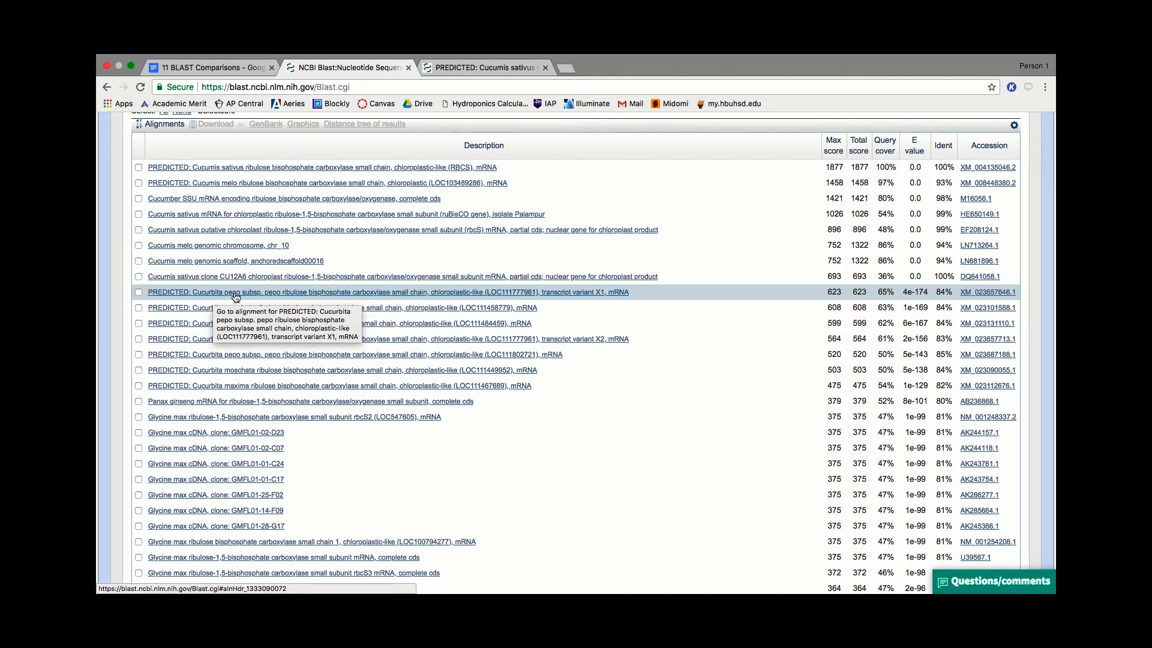
scroll(314, 390, down, 5)
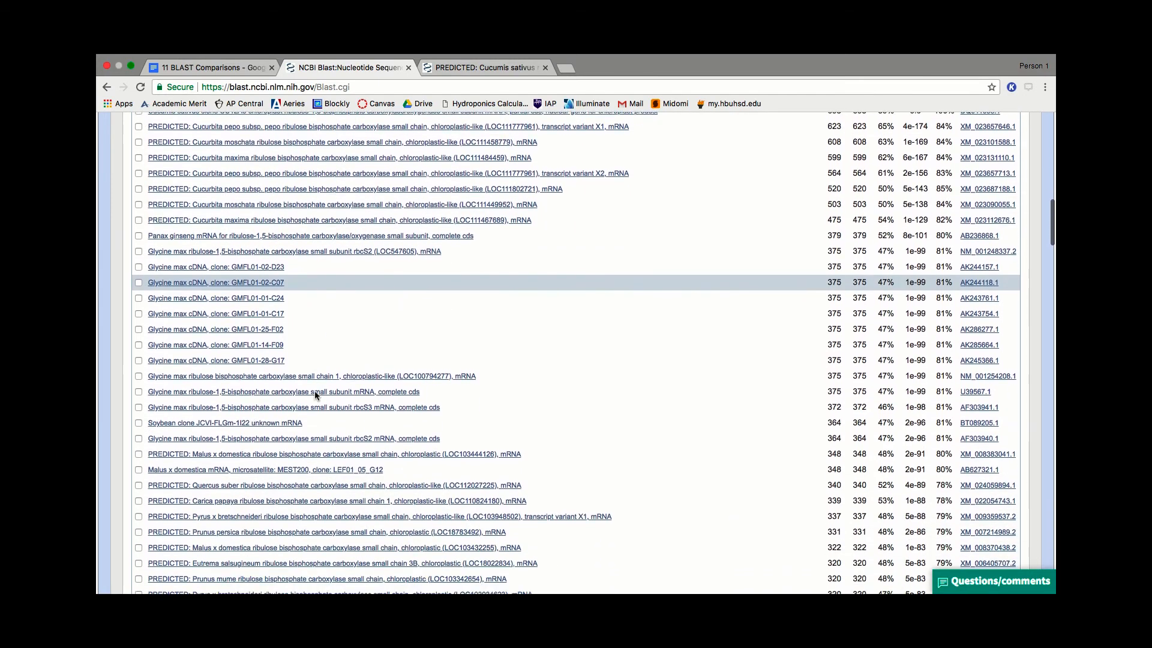
scroll(314, 391, down, 10)
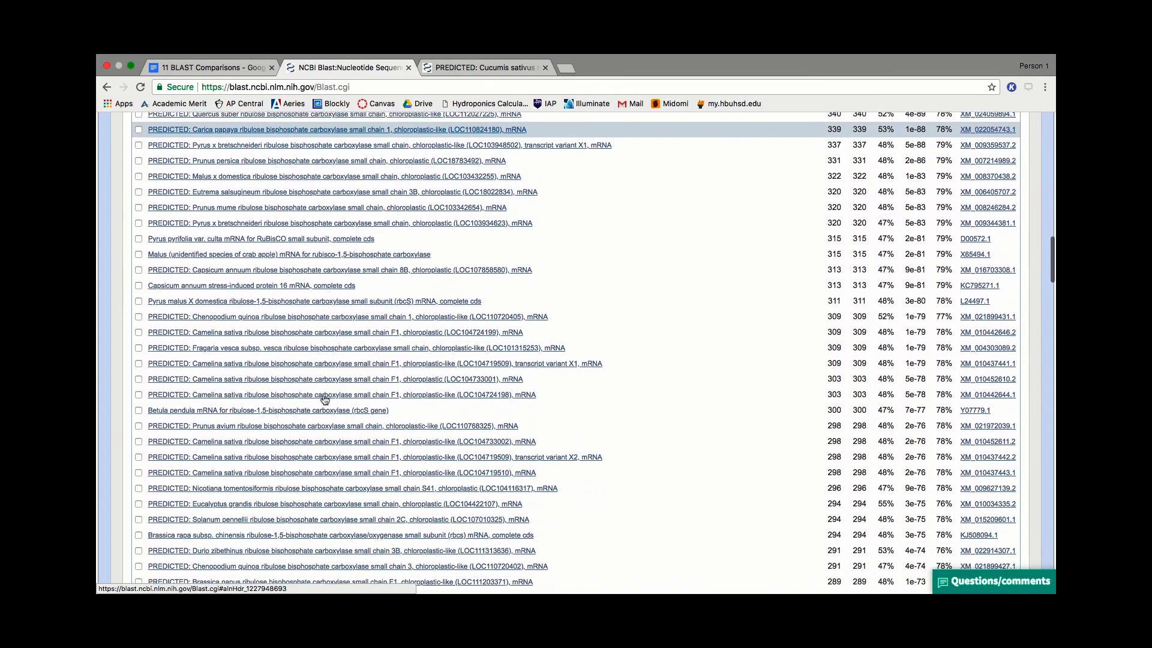
scroll(324, 399, down, 1)
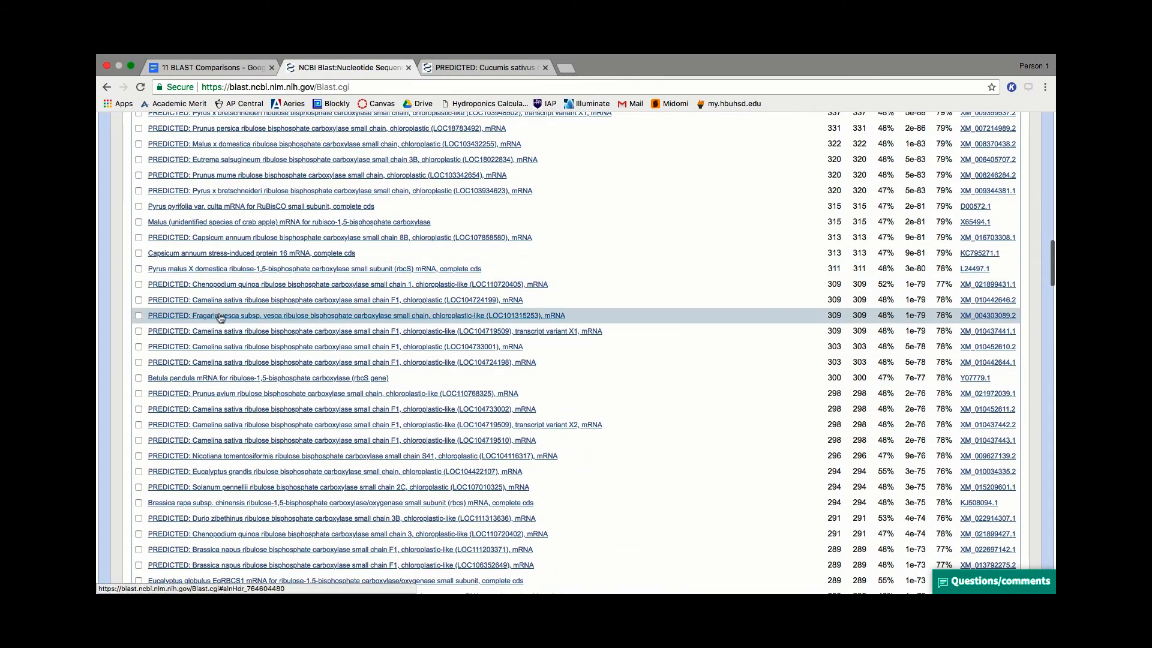
scroll(219, 317, down, 5)
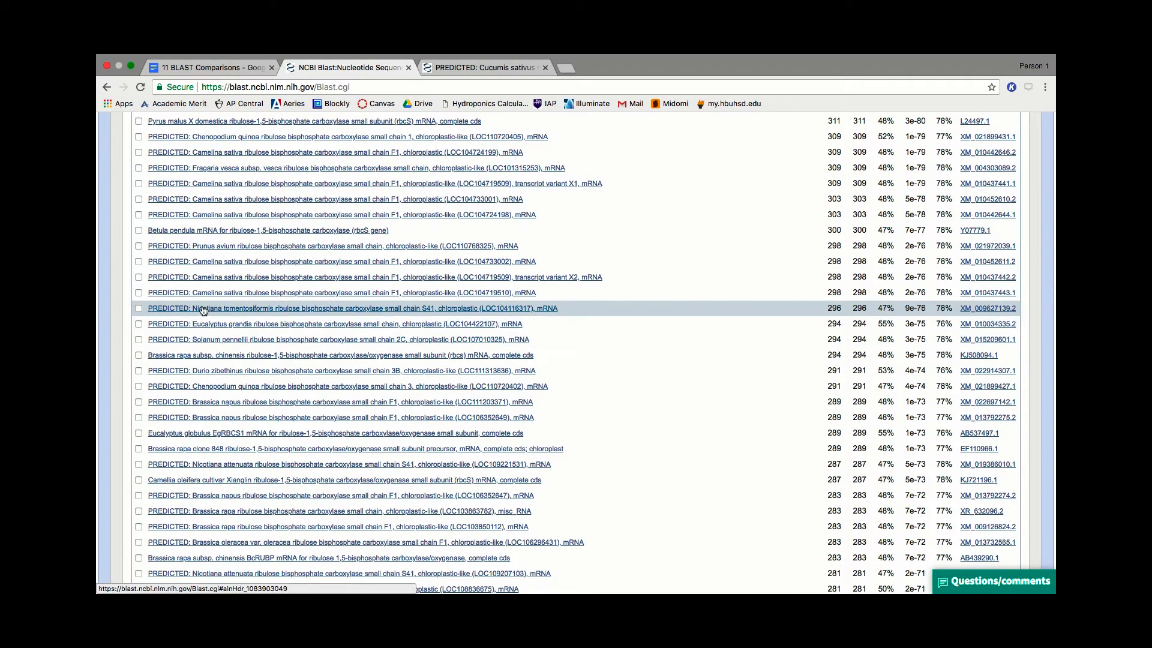
scroll(270, 315, down, 4)
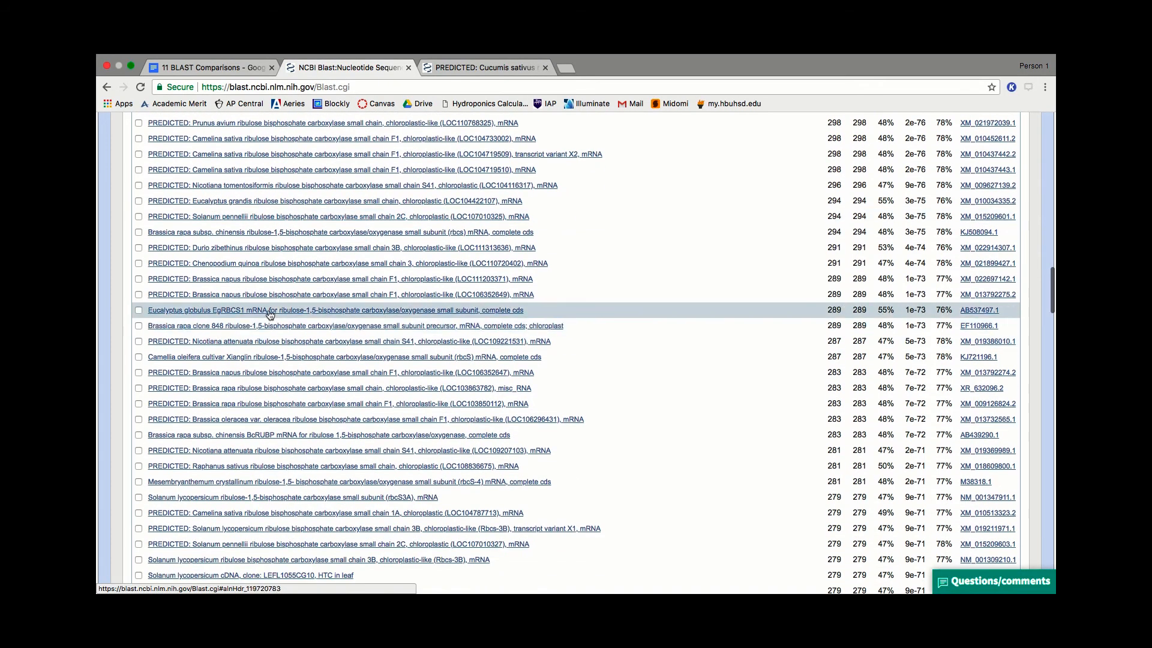
scroll(406, 397, down, 1)
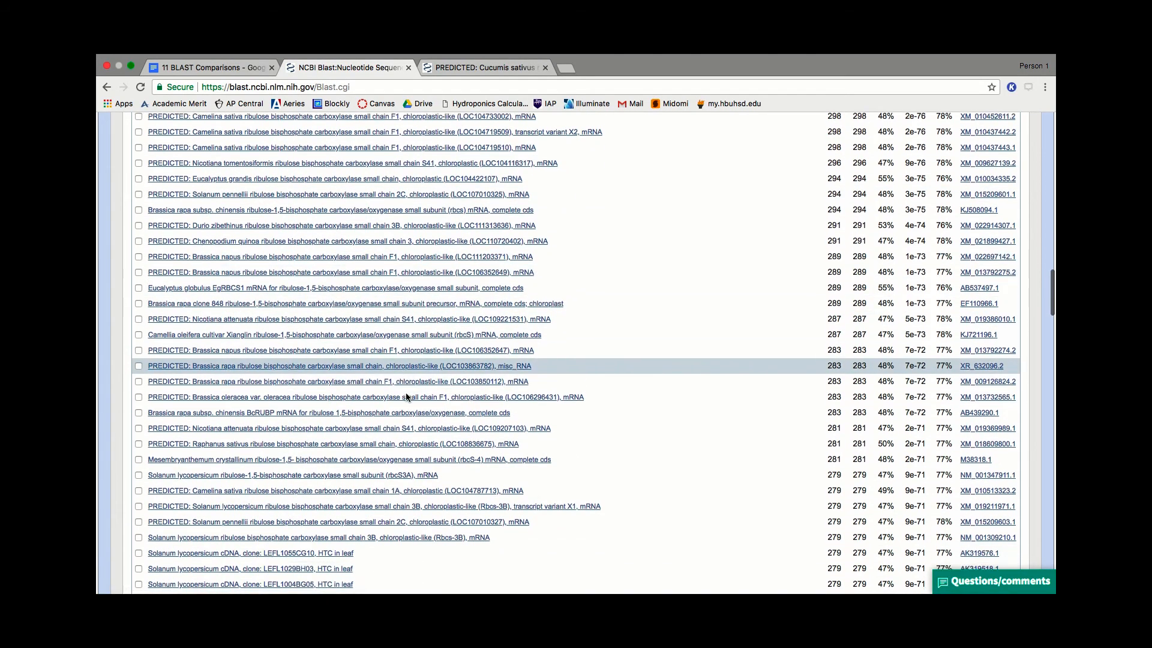
scroll(406, 396, down, 6)
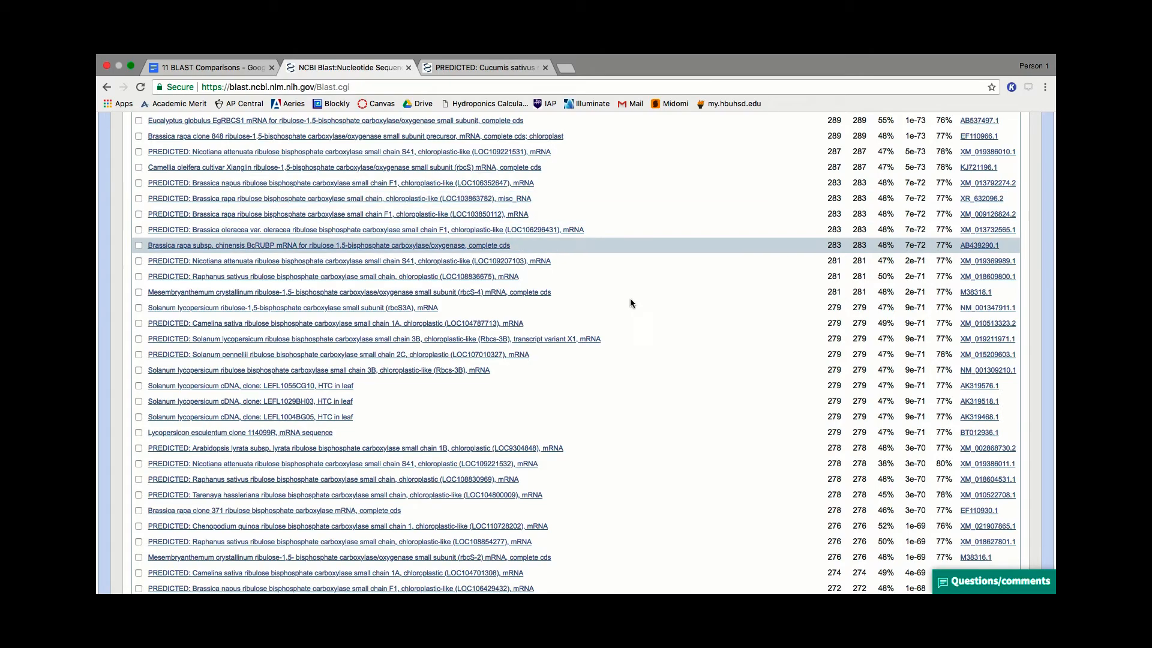
scroll(506, 384, down, 10)
scroll(505, 389, up, 20)
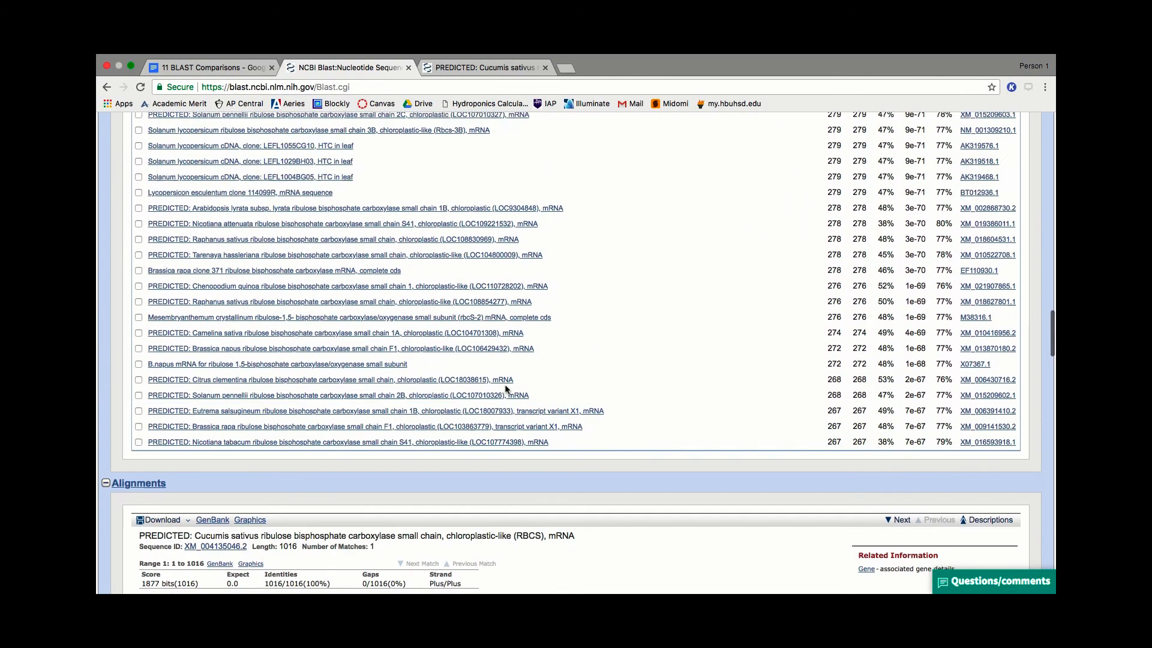
scroll(505, 388, up, 15)
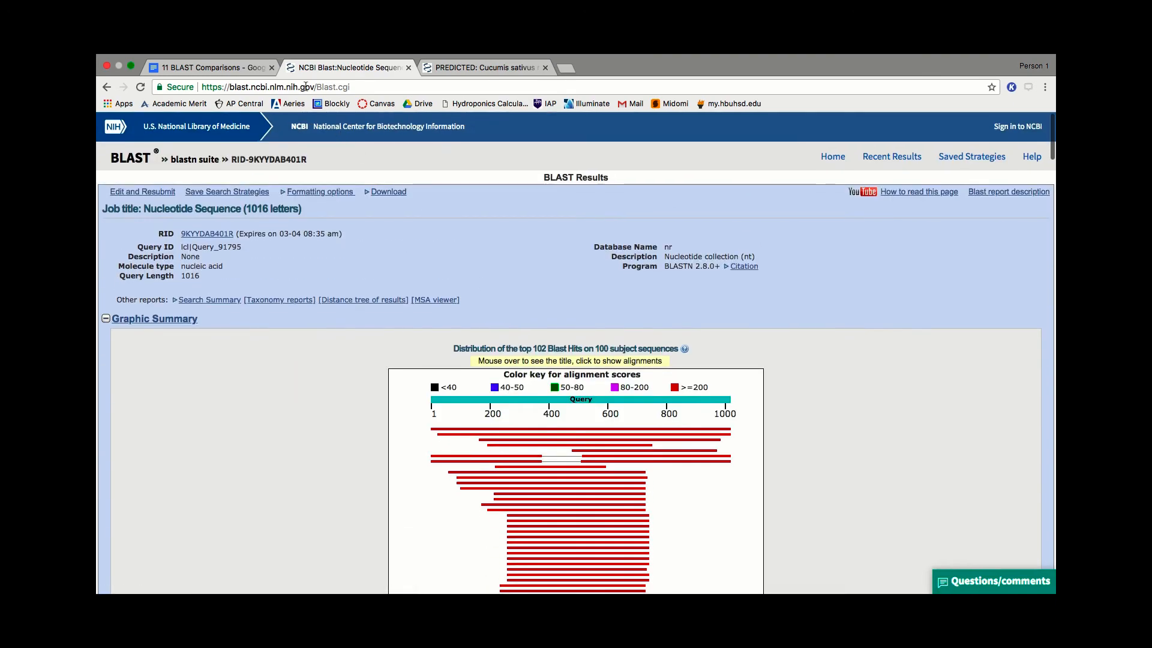
- Return to the BLAST home page, open Nucleotide BLAST and paste the copied RBCS sequence as the query again
click(377, 89)
key(Return)
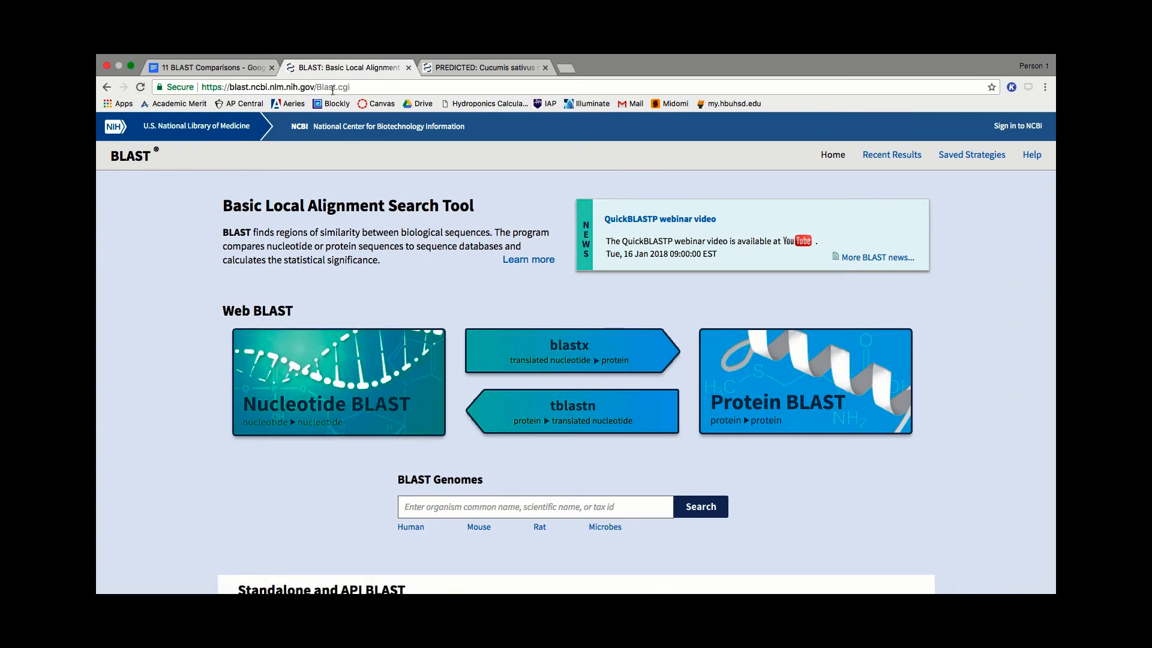
click(337, 384)
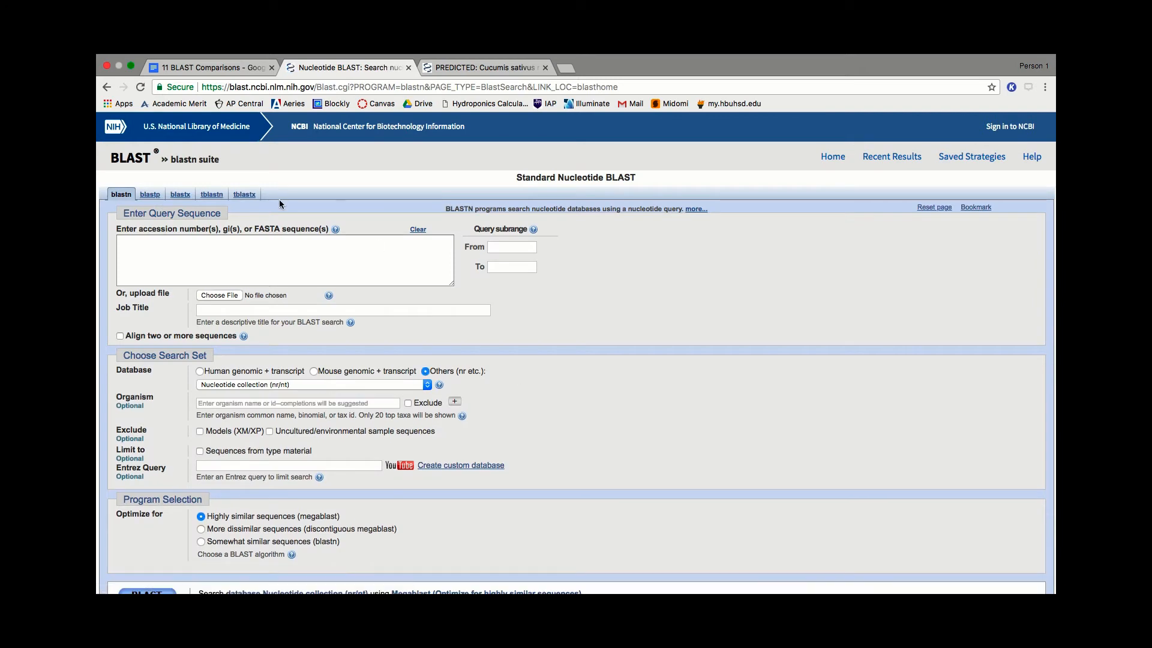
click(288, 253)
key(super+v)
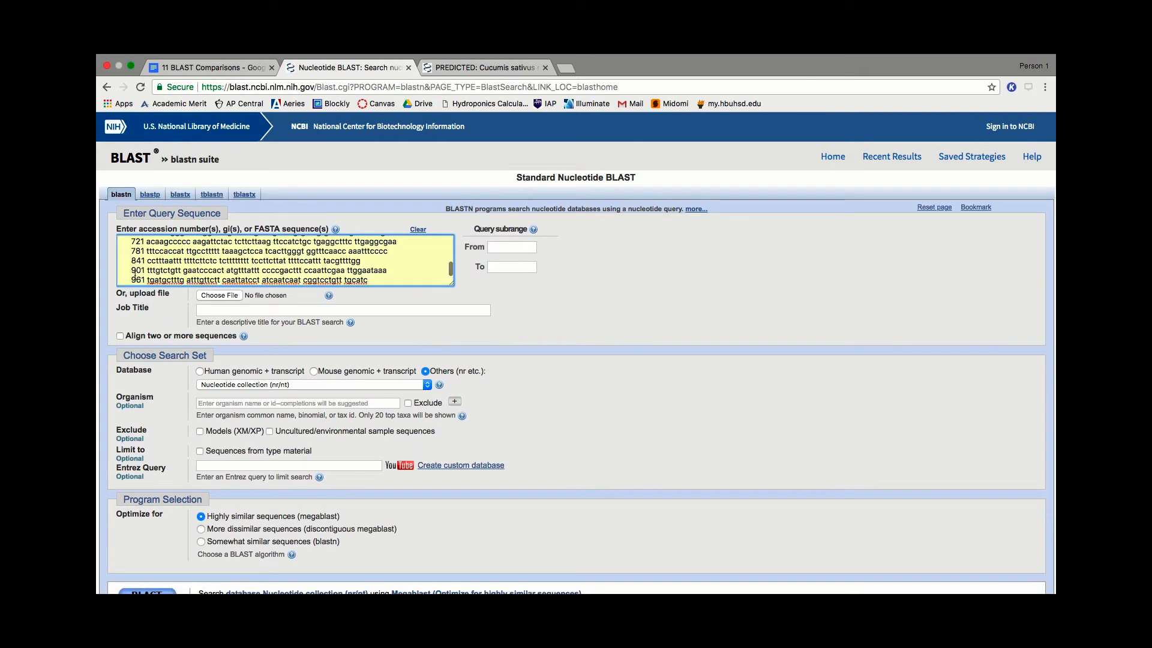
- Remove the line numbers 961 down to 1 from the start of each line of the newly pasted query sequence
double_click(137, 280)
key(BackSpace)
double_click(138, 261)
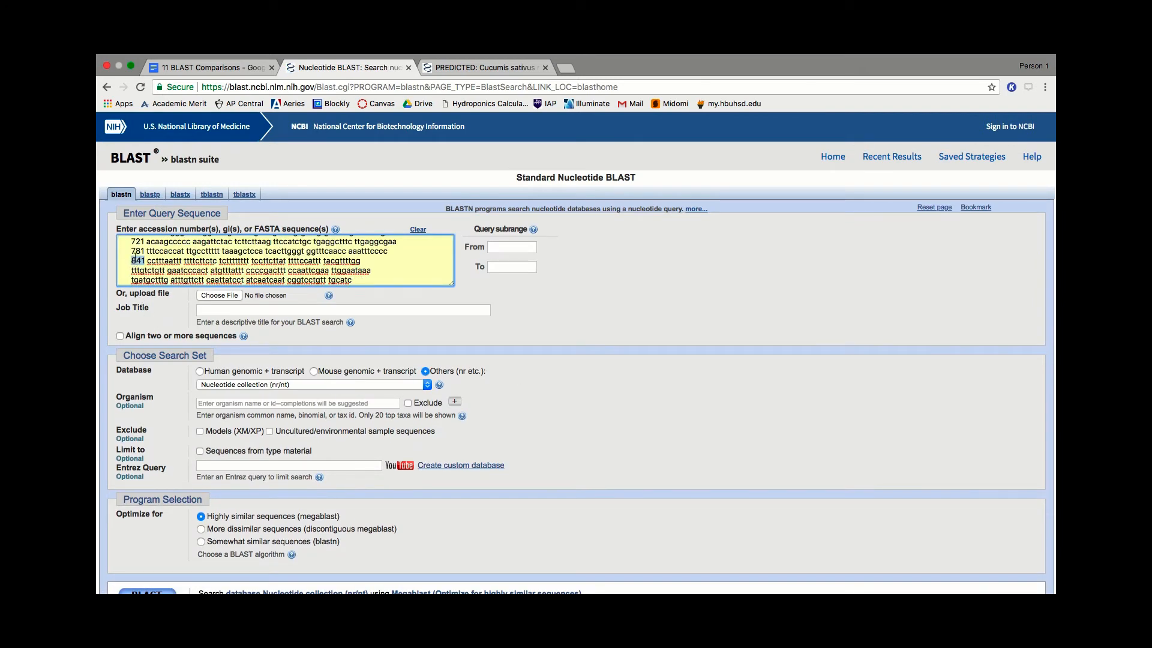
key(BackSpace)
double_click(137, 251)
key(BackSpace)
key(BackSpace)
scroll(136, 243, up, 1)
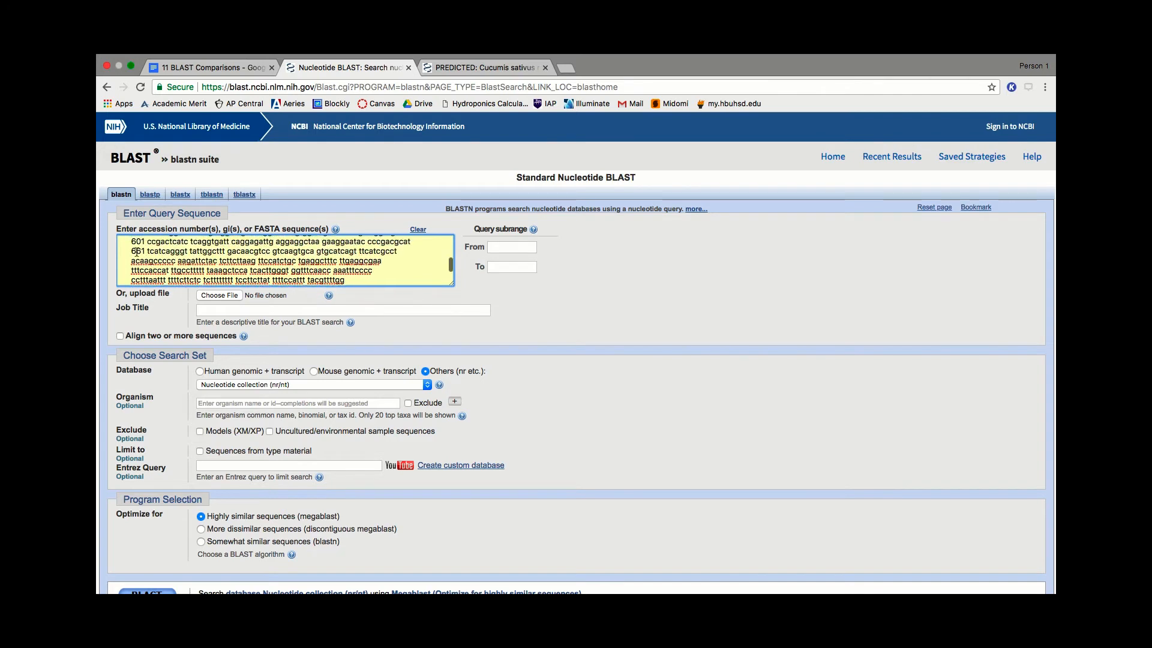
double_click(136, 252)
key(BackSpace)
double_click(136, 241)
key(BackSpace)
scroll(137, 242, up, 2)
double_click(137, 263)
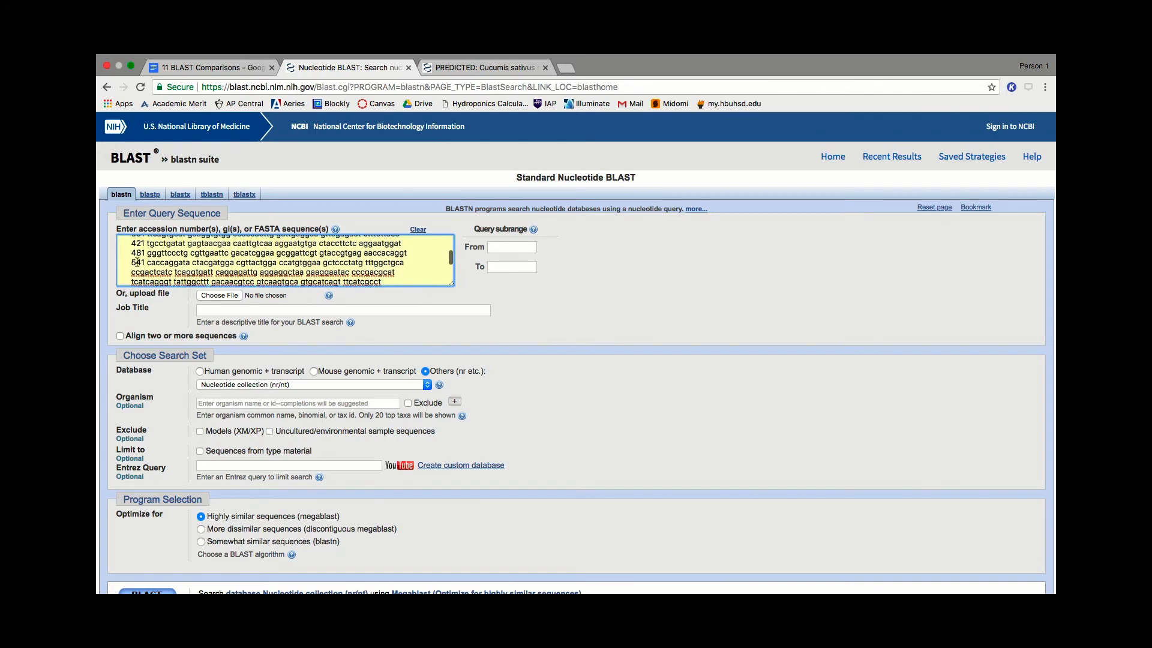
key(BackSpace)
double_click(136, 253)
key(BackSpace)
double_click(136, 243)
key(BackSpace)
scroll(137, 252, up, 3)
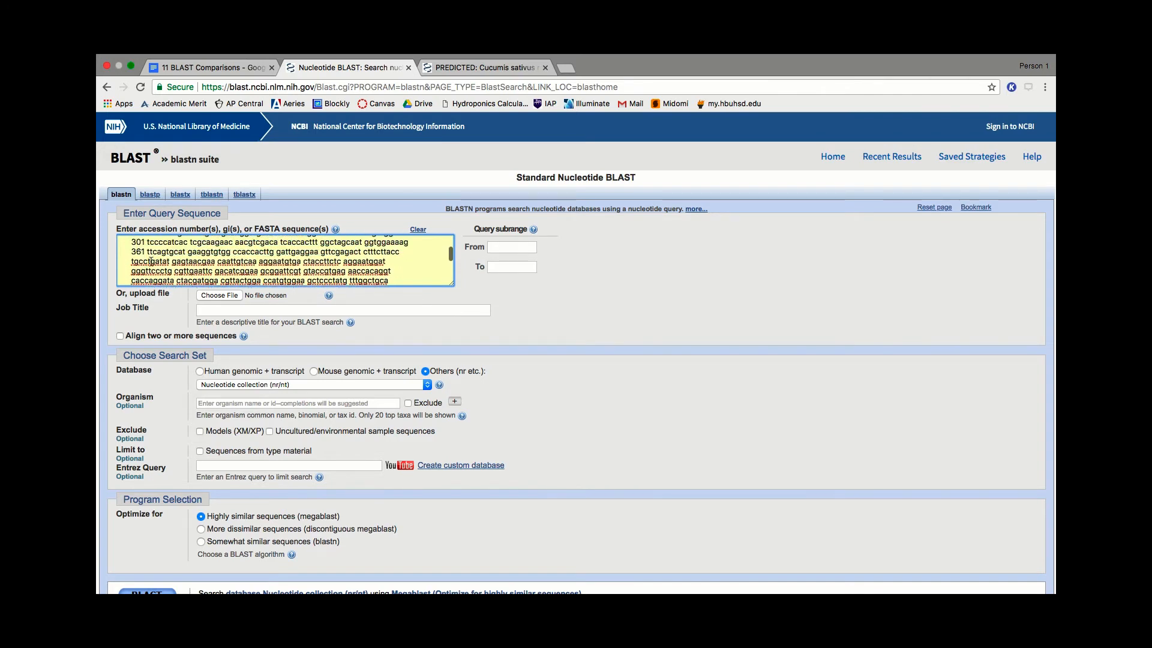
double_click(138, 265)
key(BackSpace)
double_click(138, 256)
key(BackSpace)
double_click(137, 246)
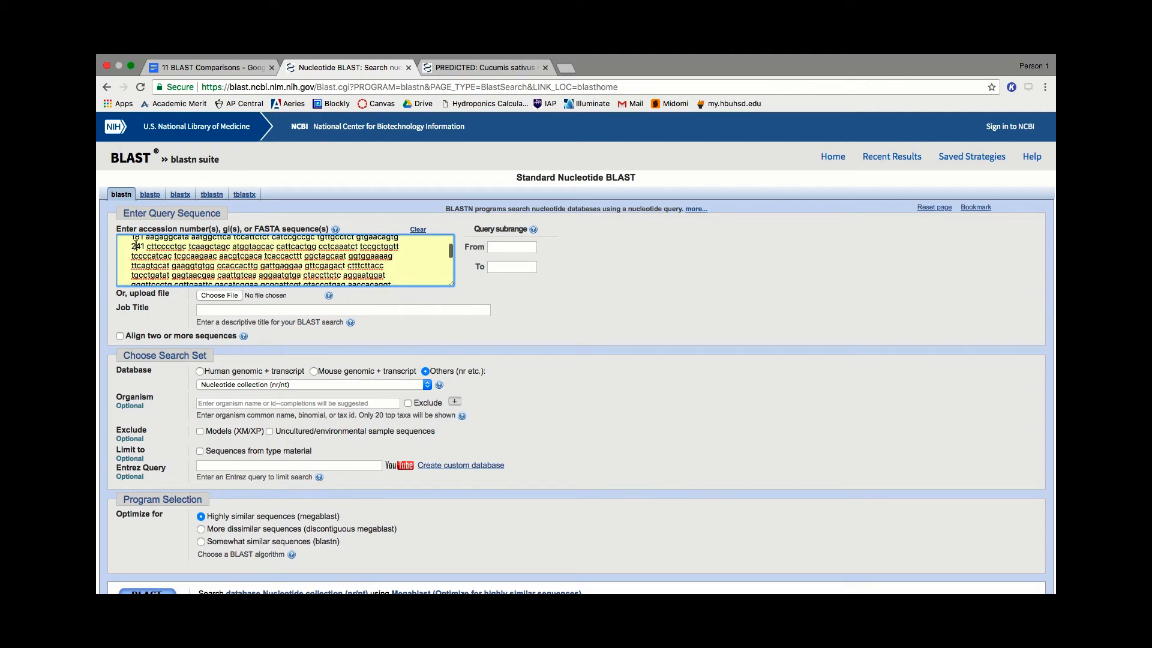
key(BackSpace)
key(BackSpace)
scroll(159, 260, up, 3)
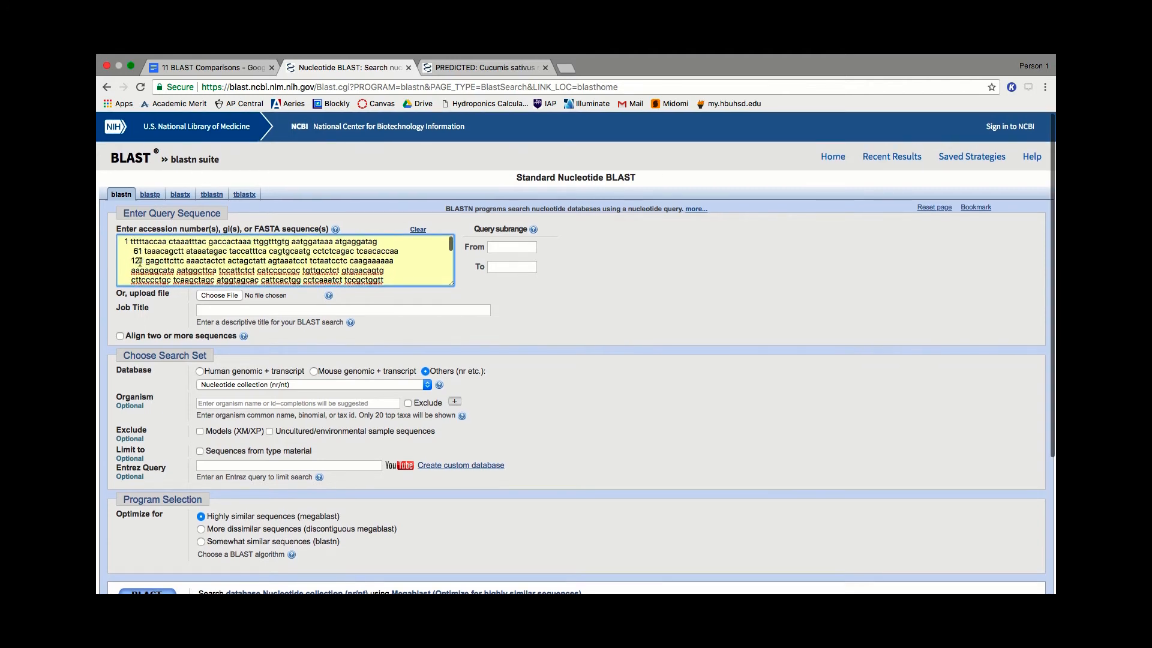
double_click(137, 261)
key(BackSpace)
double_click(136, 251)
key(BackSpace)
double_click(126, 242)
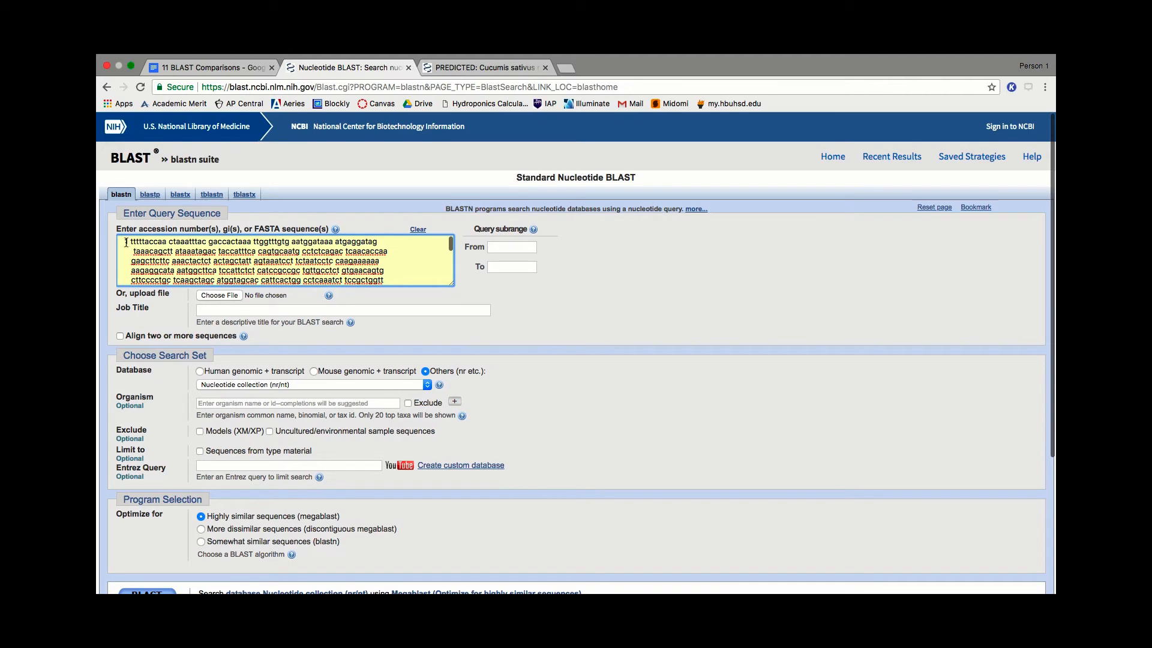
key(BackSpace)
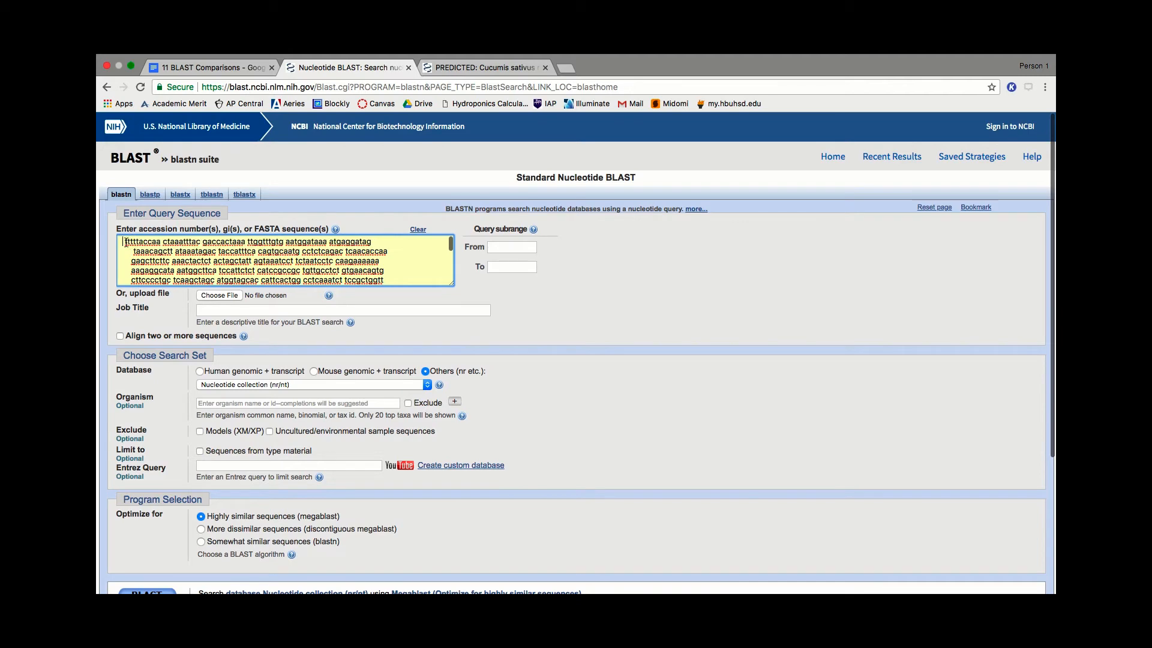
- Limit the Nucleotide collection (nr/nt) search to the organism Arabidopsis (taxid:3701) and run BLAST with megablast
click(319, 384)
click(552, 395)
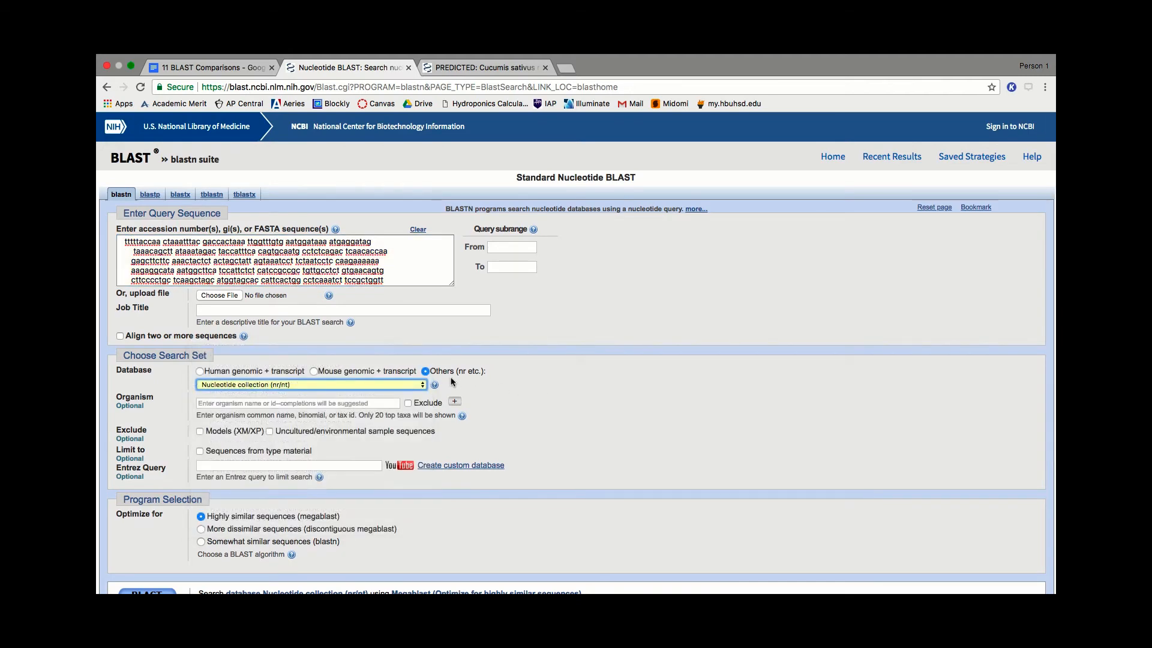
click(218, 404)
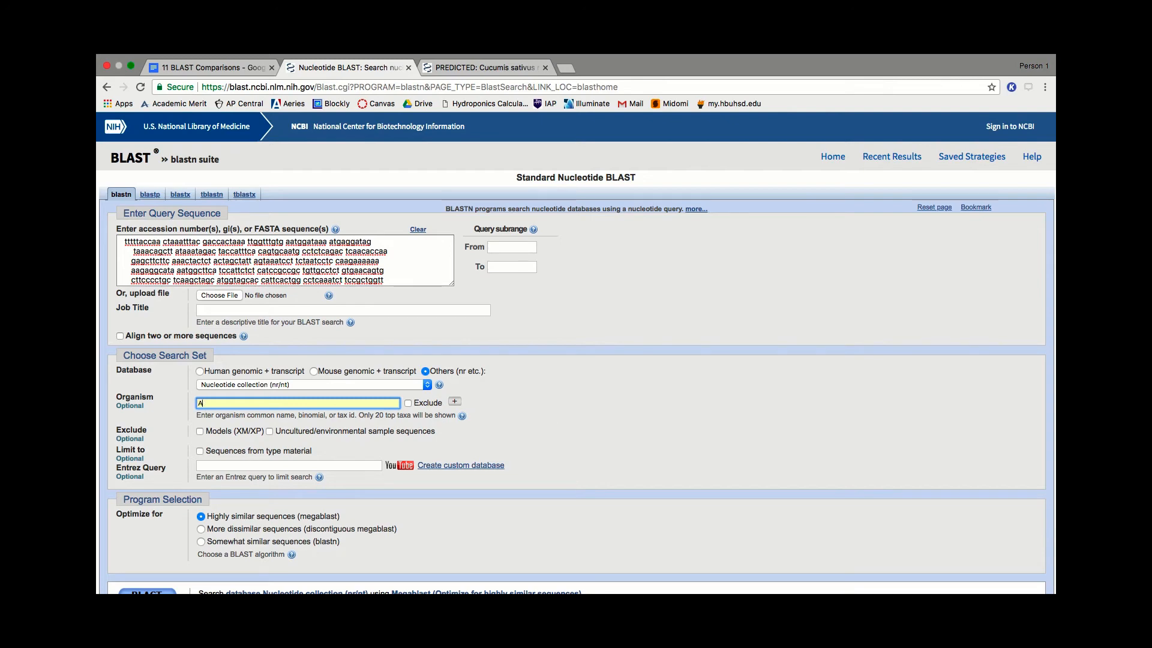
text(bidp)
key(BackSpace)
key(BackSpace)
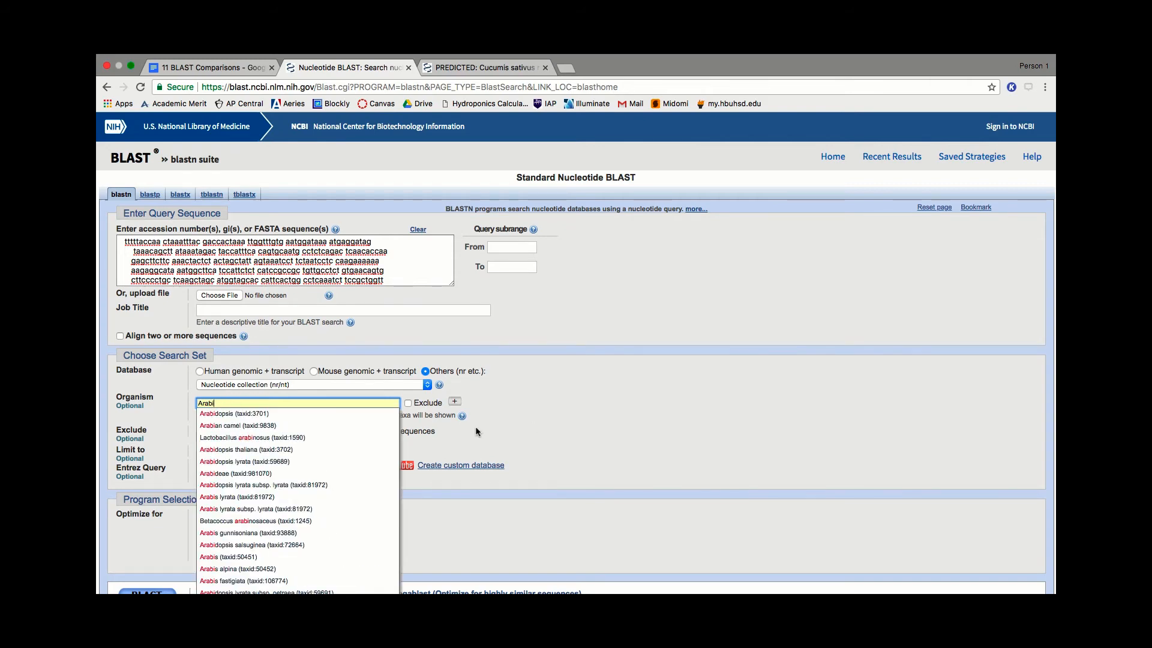
click(216, 413)
scroll(629, 470, down, 3)
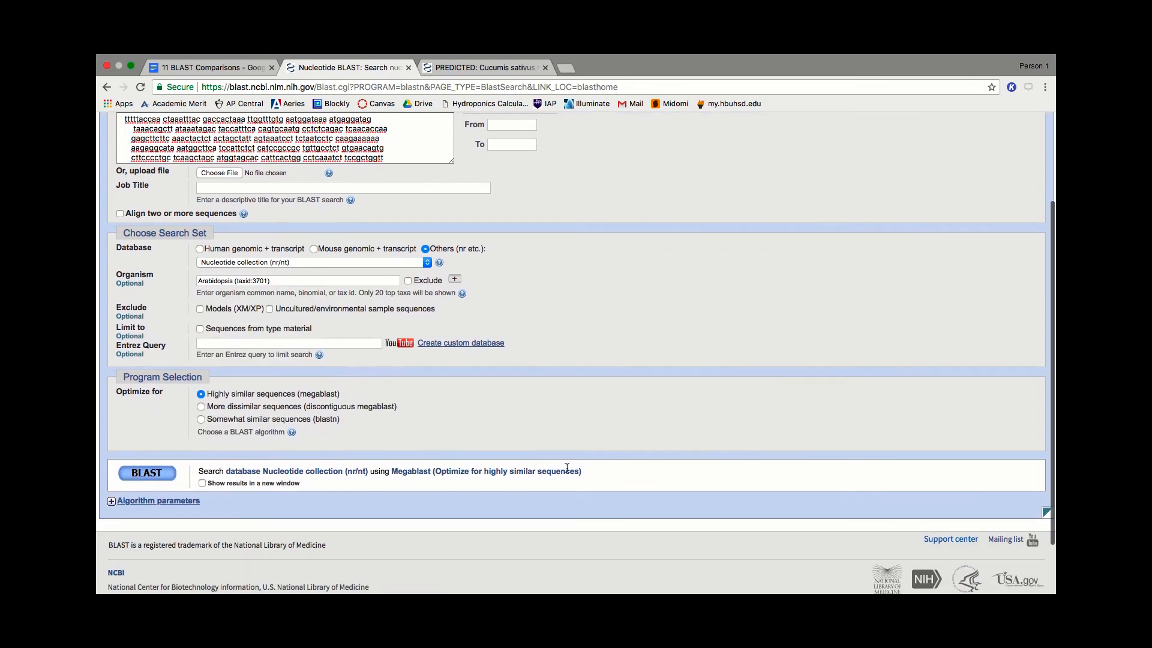
click(146, 473)
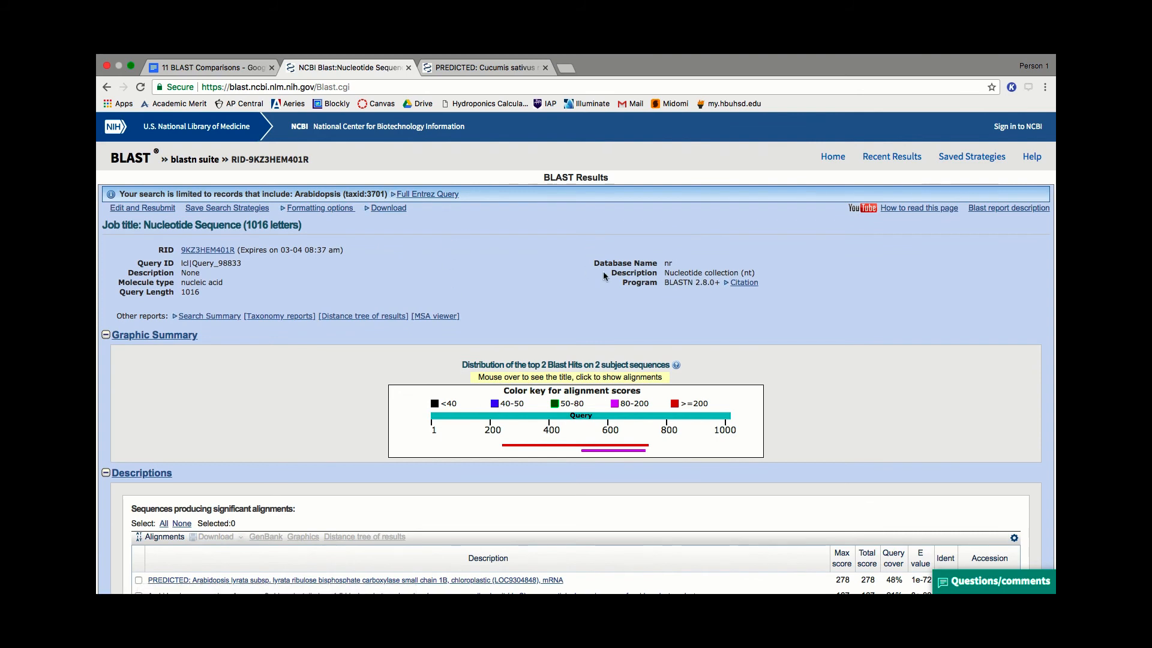
- Examine the Arabidopsis BLAST results, including the graphic summary, the scores, E values and identities, and the pairwise alignments
scroll(569, 261, down, 7)
scroll(655, 267, up, 1)
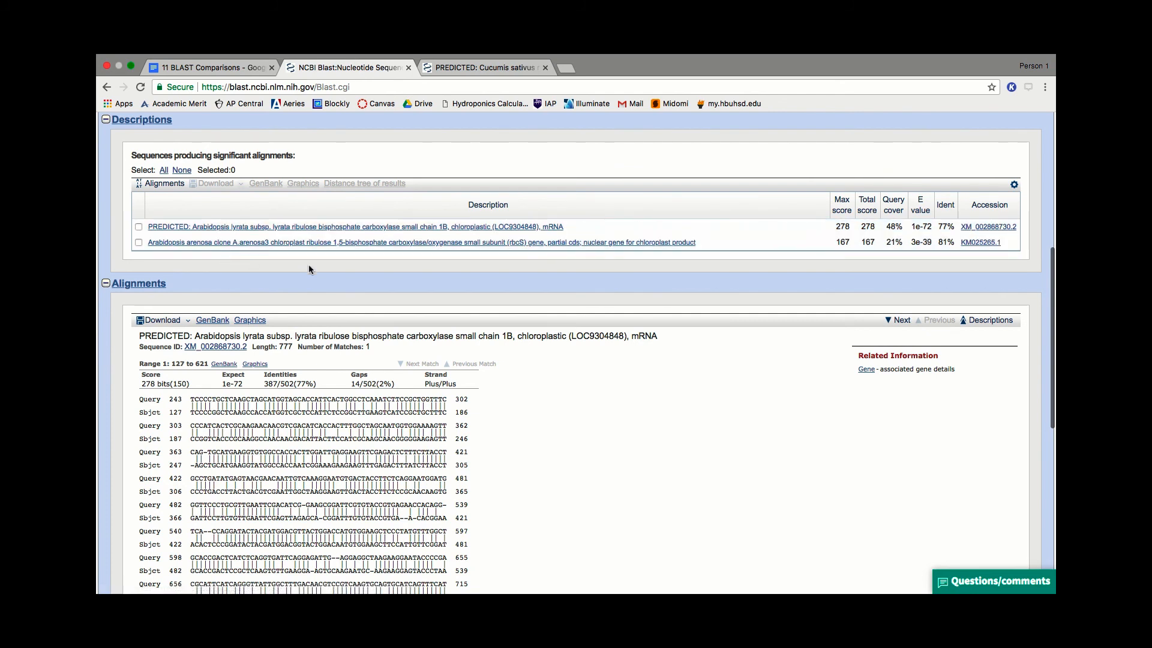
scroll(308, 270, up, 1)
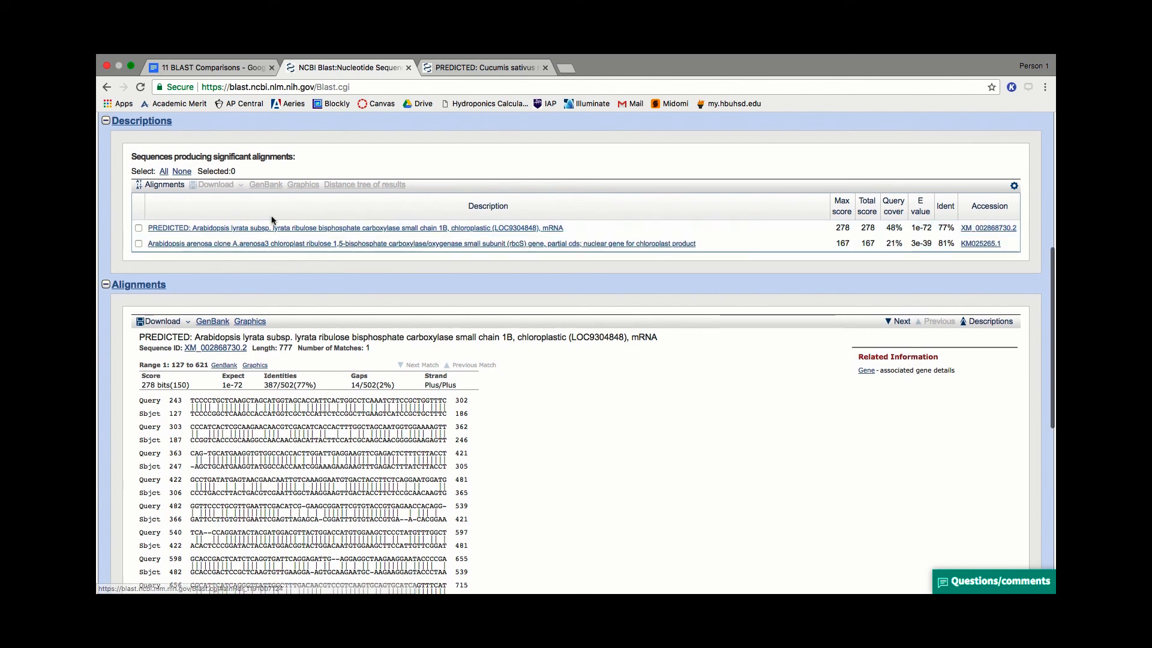
scroll(926, 251, down, 1)
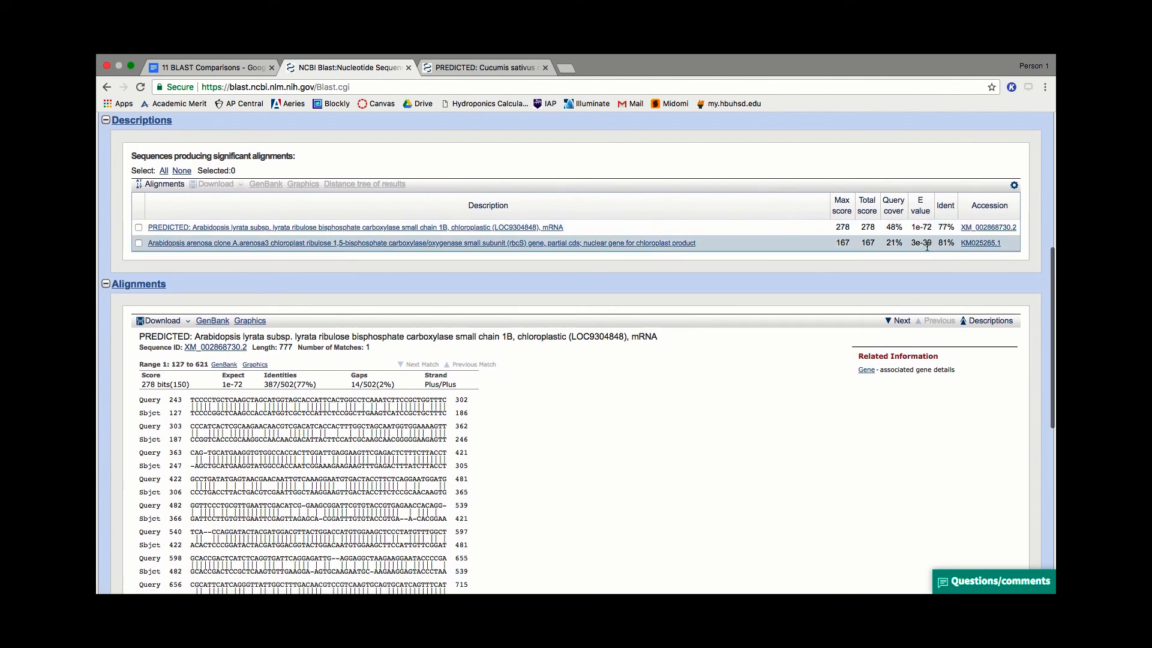
scroll(785, 293, down, 1)
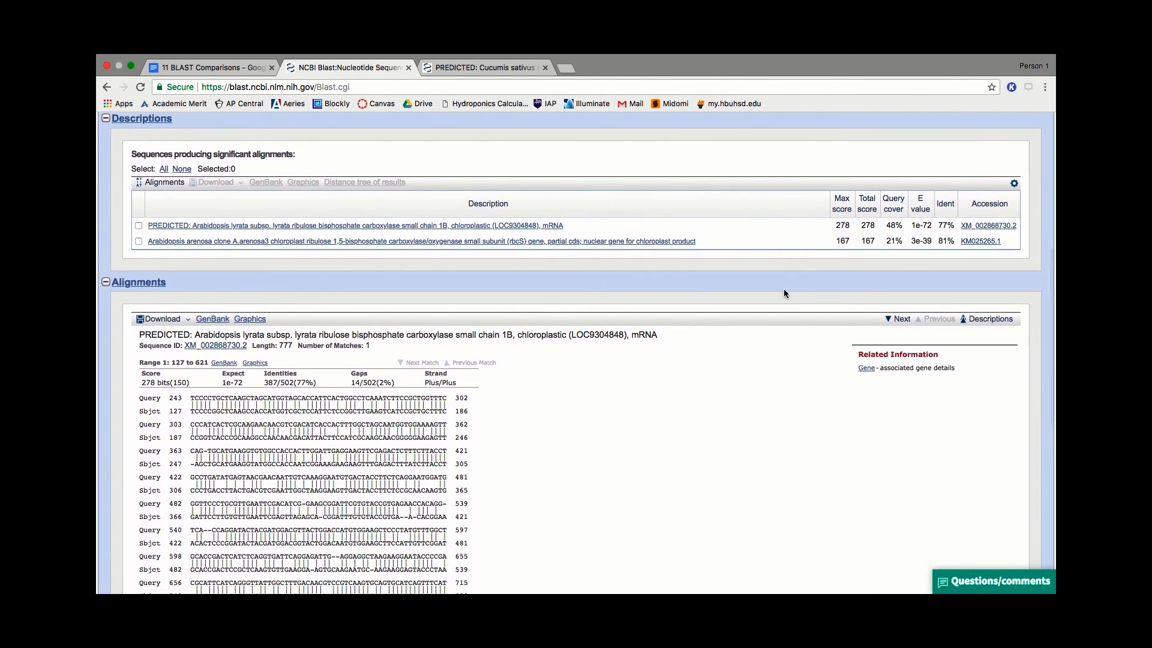
scroll(795, 290, up, 5)
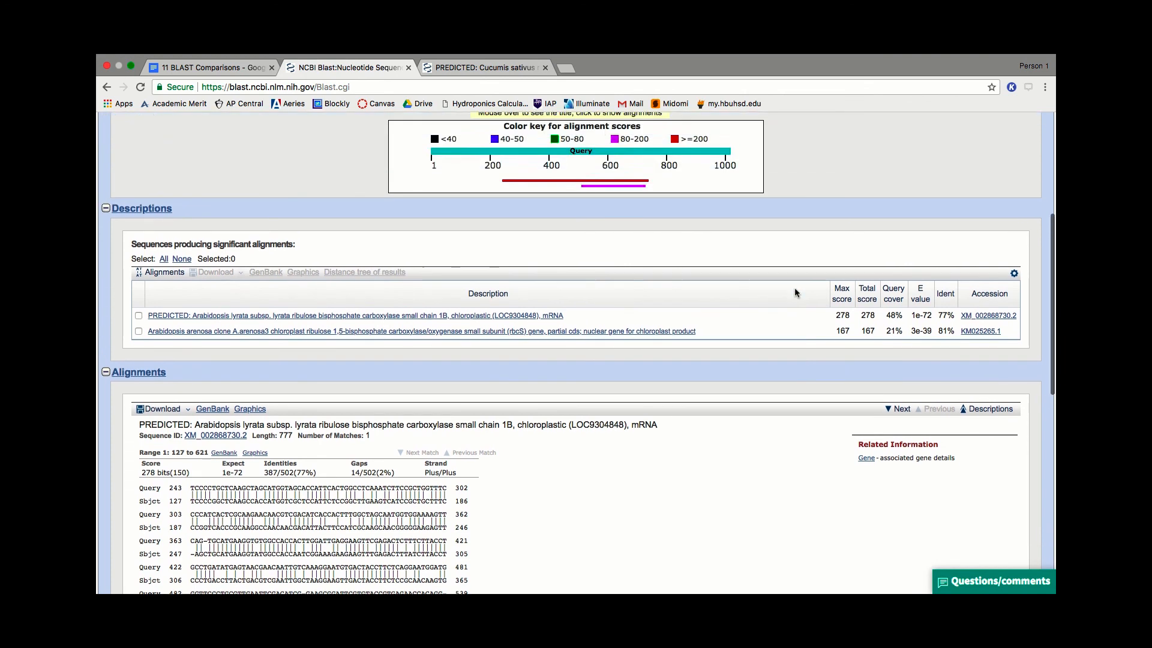
scroll(795, 292, up, 3)
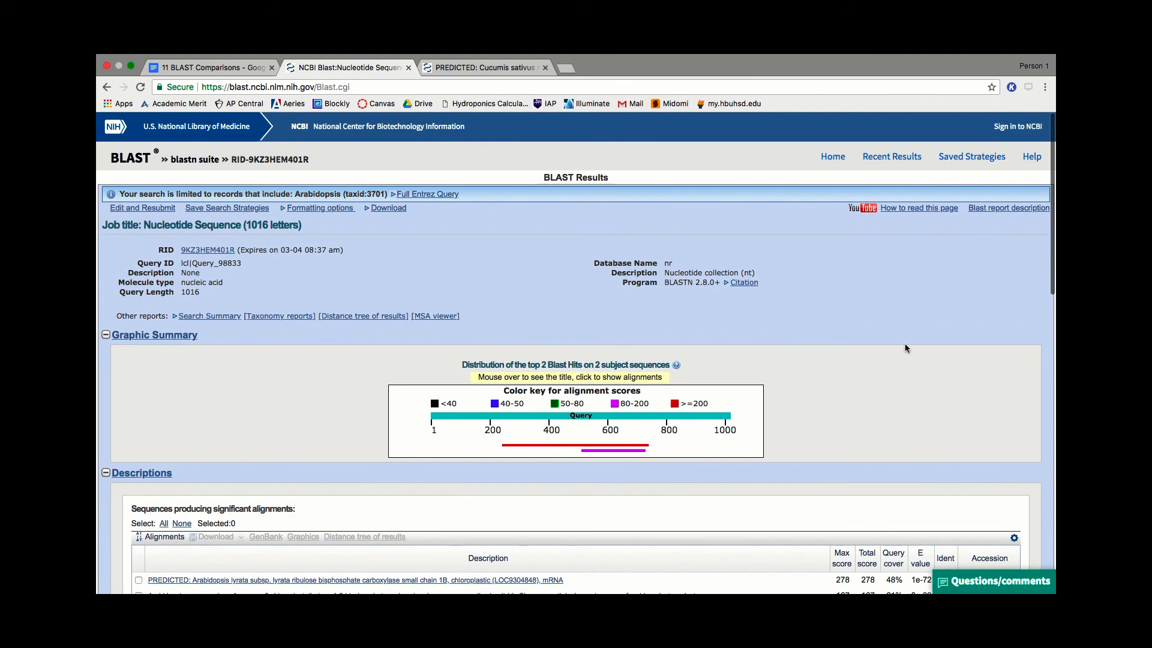
scroll(906, 348, down, 15)
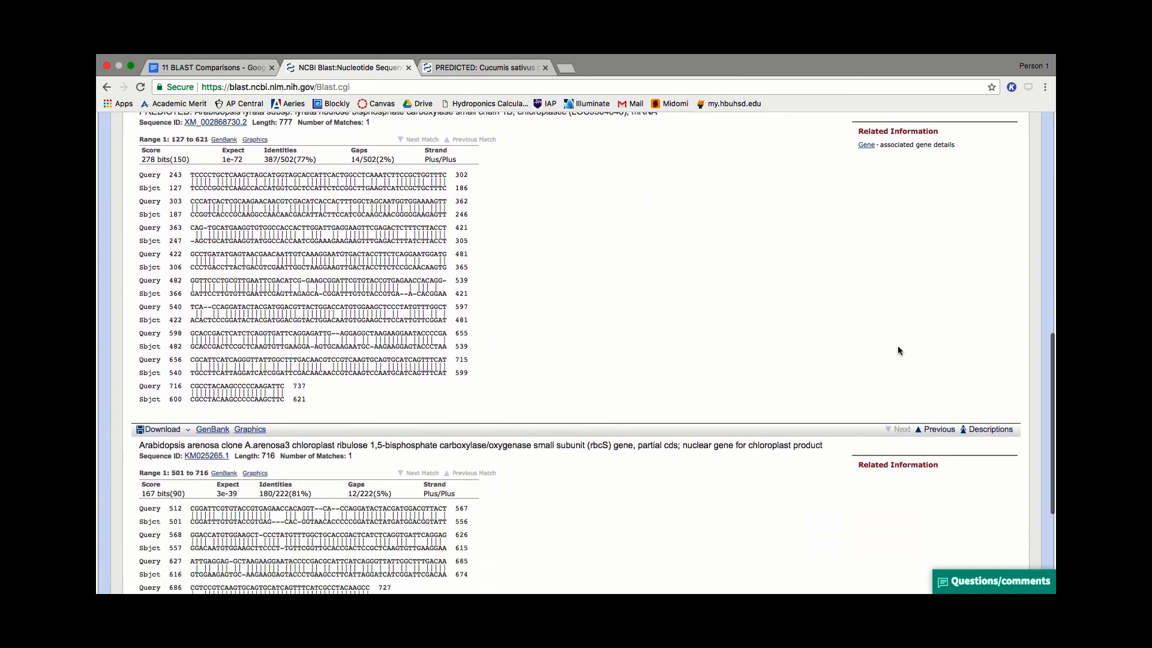
scroll(898, 350, down, 5)
scroll(897, 350, up, 20)
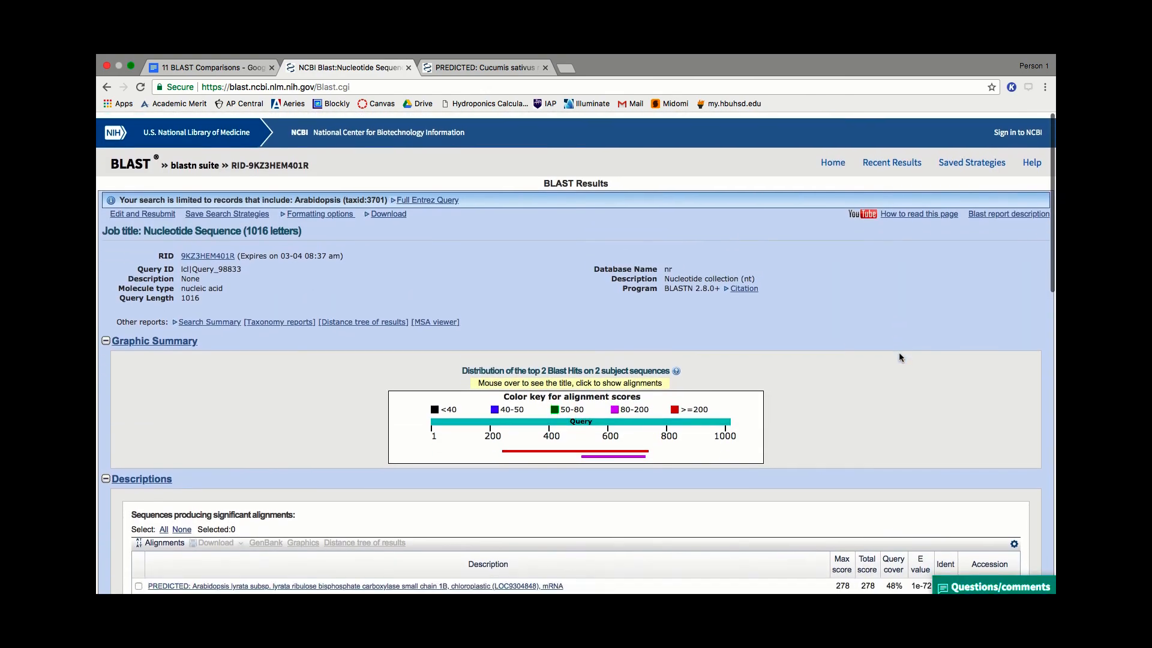
key(ctrl+Tab)
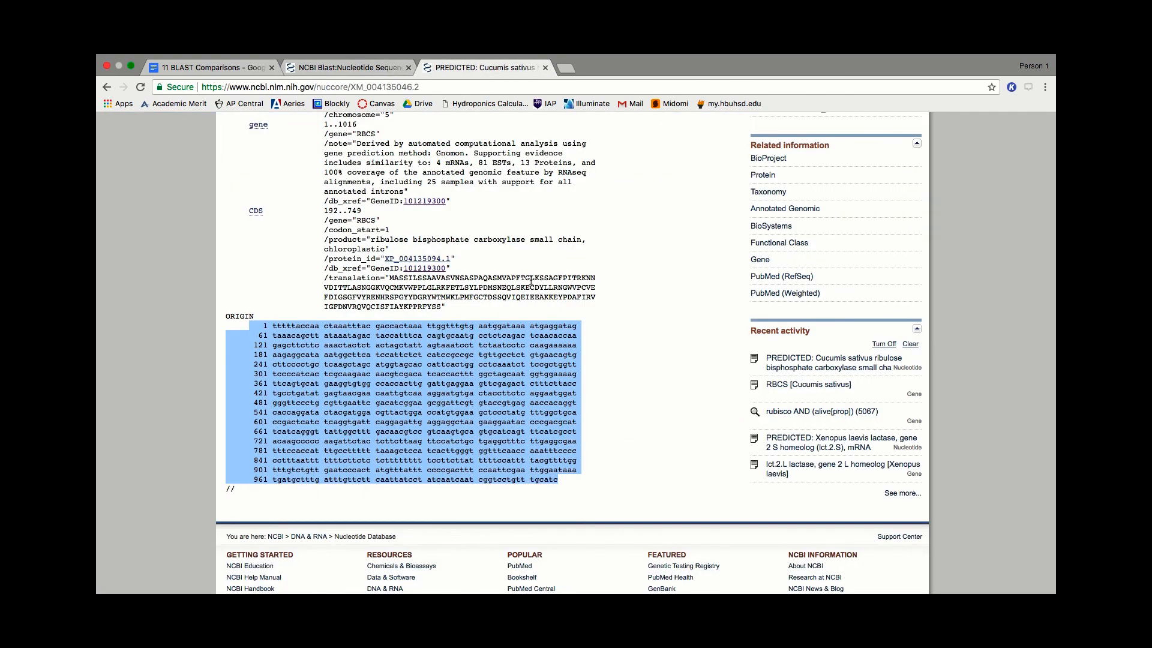
scroll(531, 277, up, 20)
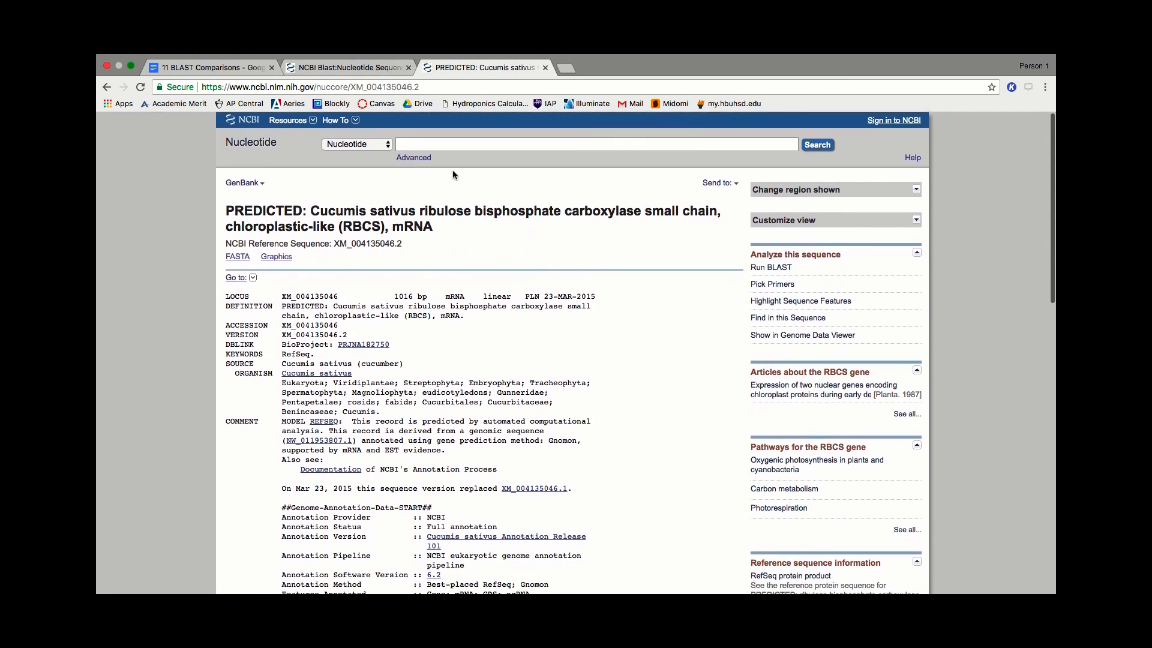
click(343, 87)
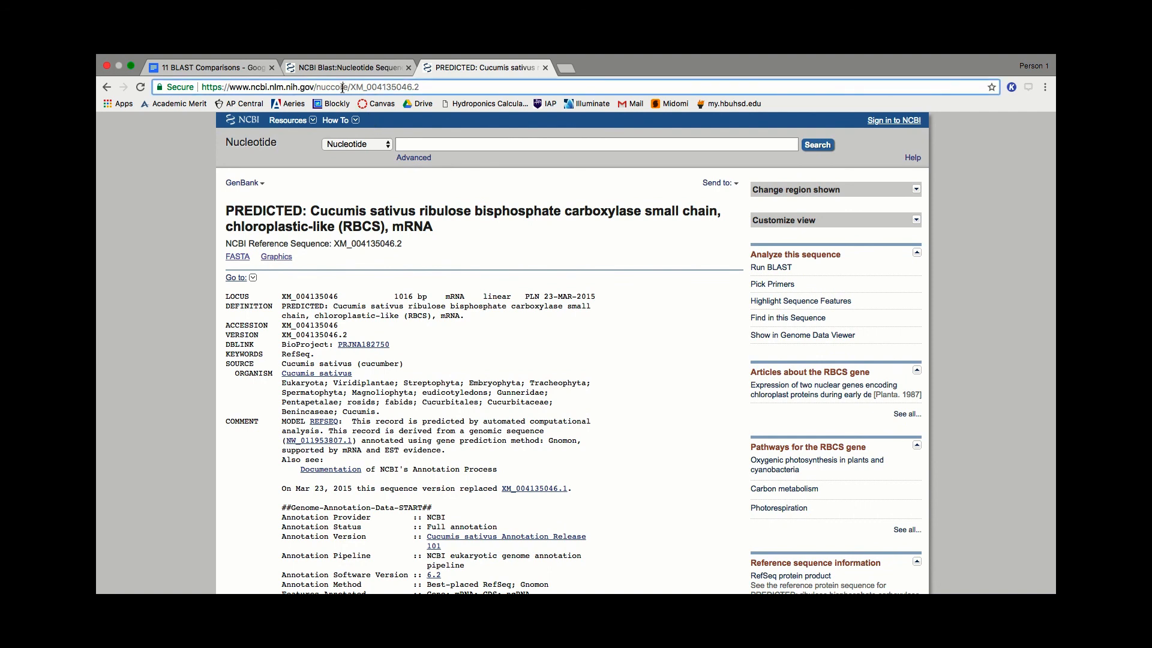
click(317, 88)
drag(317, 88, 523, 87)
text(gene)
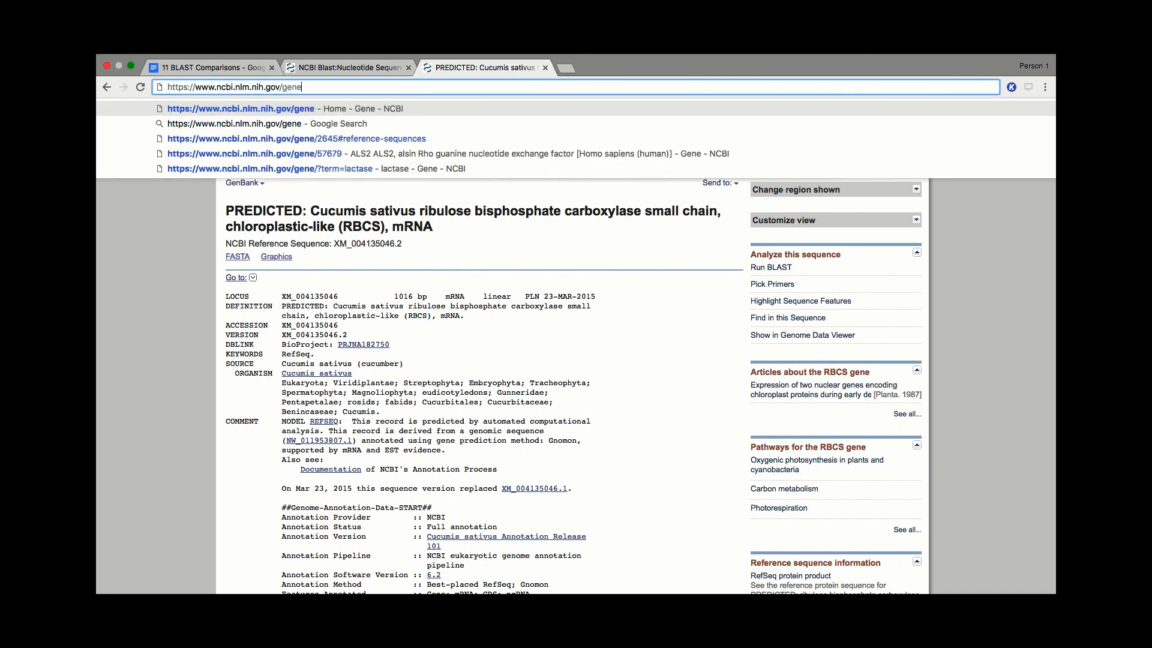
key(Return)
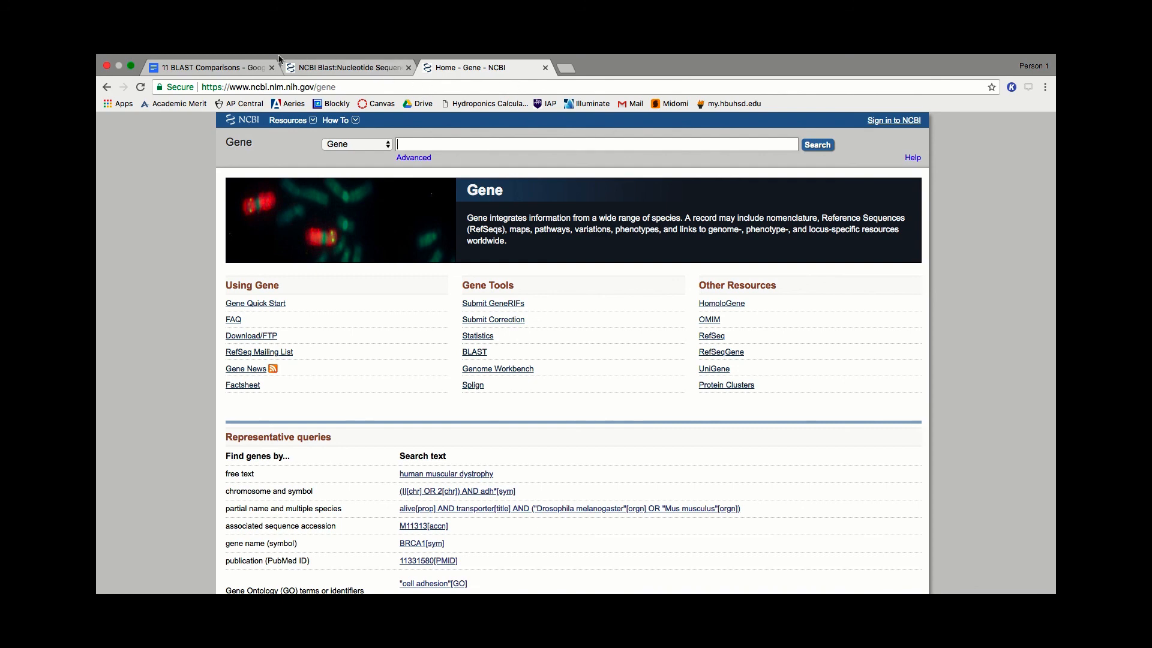
- Switch to the 11 BLAST Comparisons document and review the generic search procedure, the task and the data and analysis questions
click(198, 67)
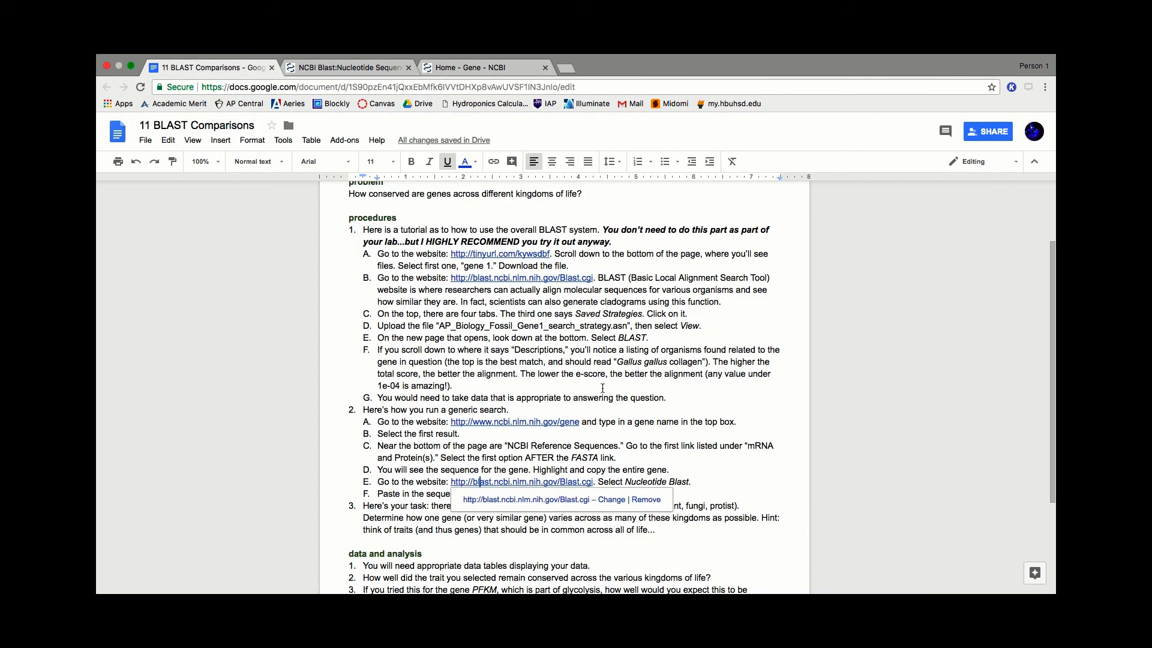
scroll(601, 386, down, 5)
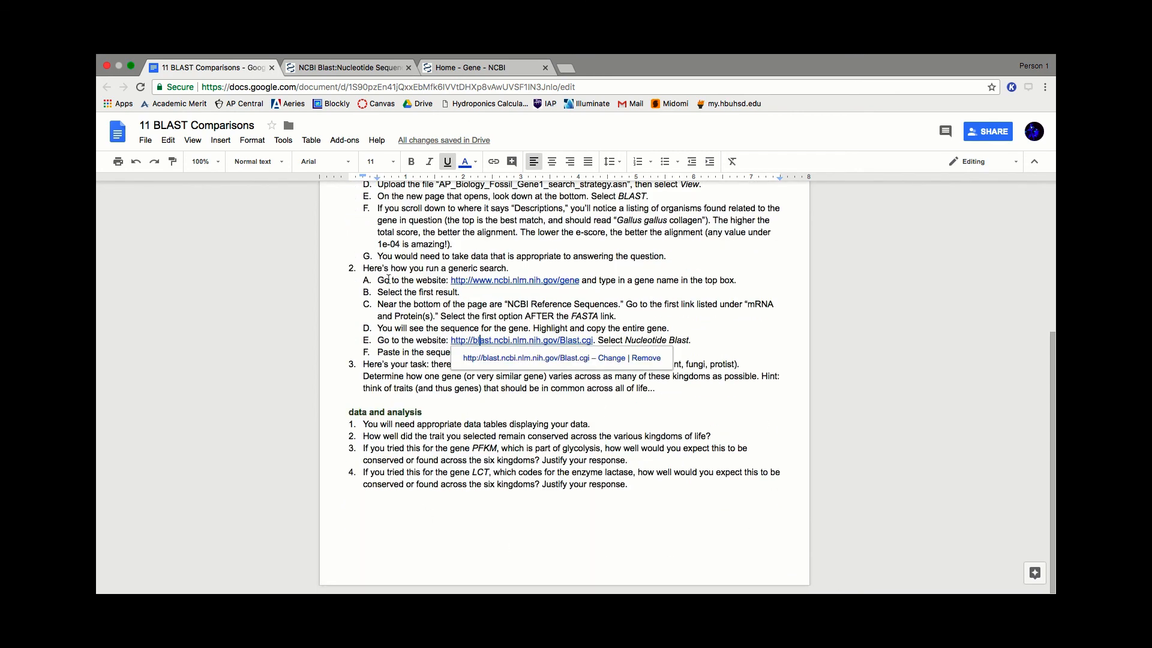